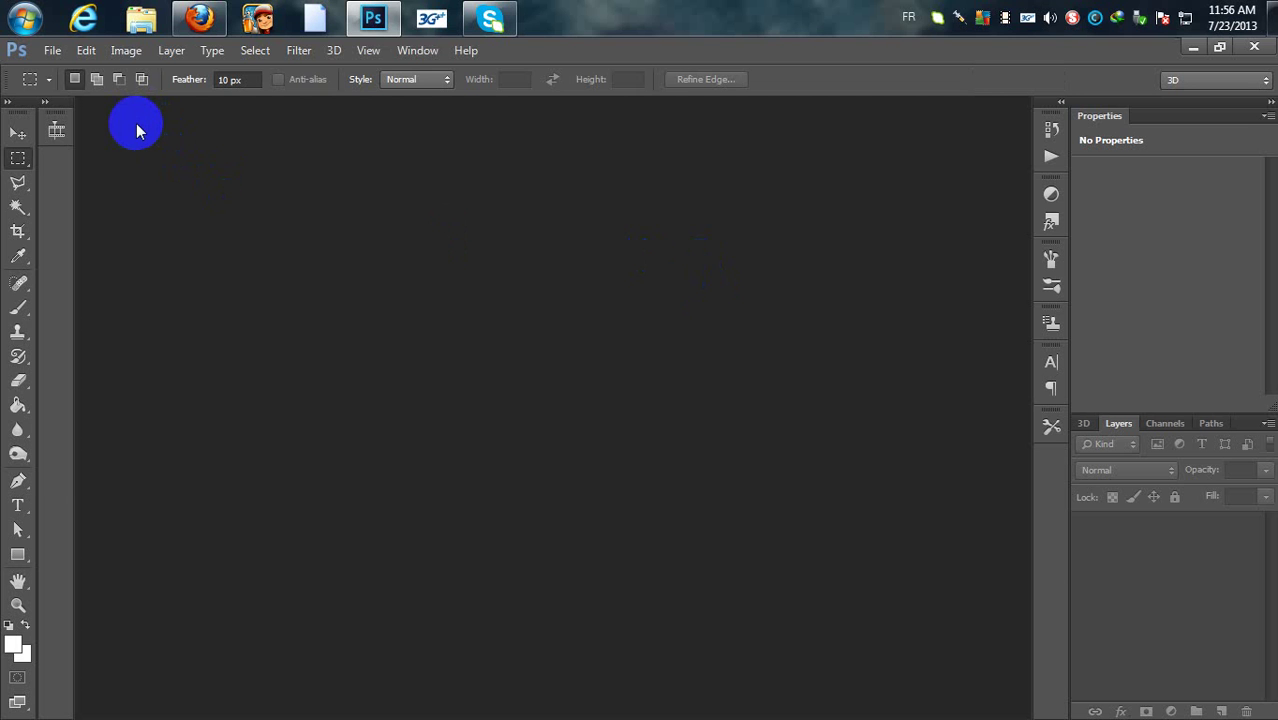
Bring up the Open dialog from the empty workspace to browse the image folder
{"action": "double_click", "coordinate": [137, 125]}
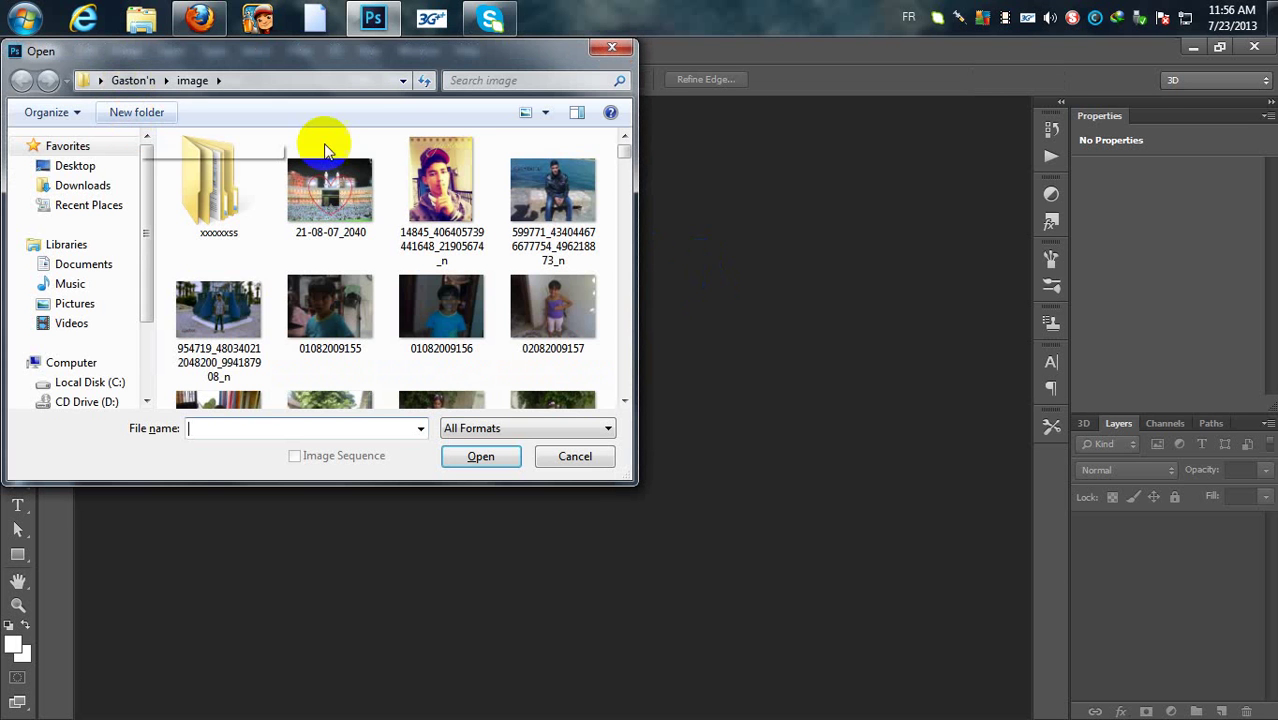
{"action": "left_click", "coordinate": [540, 202]}
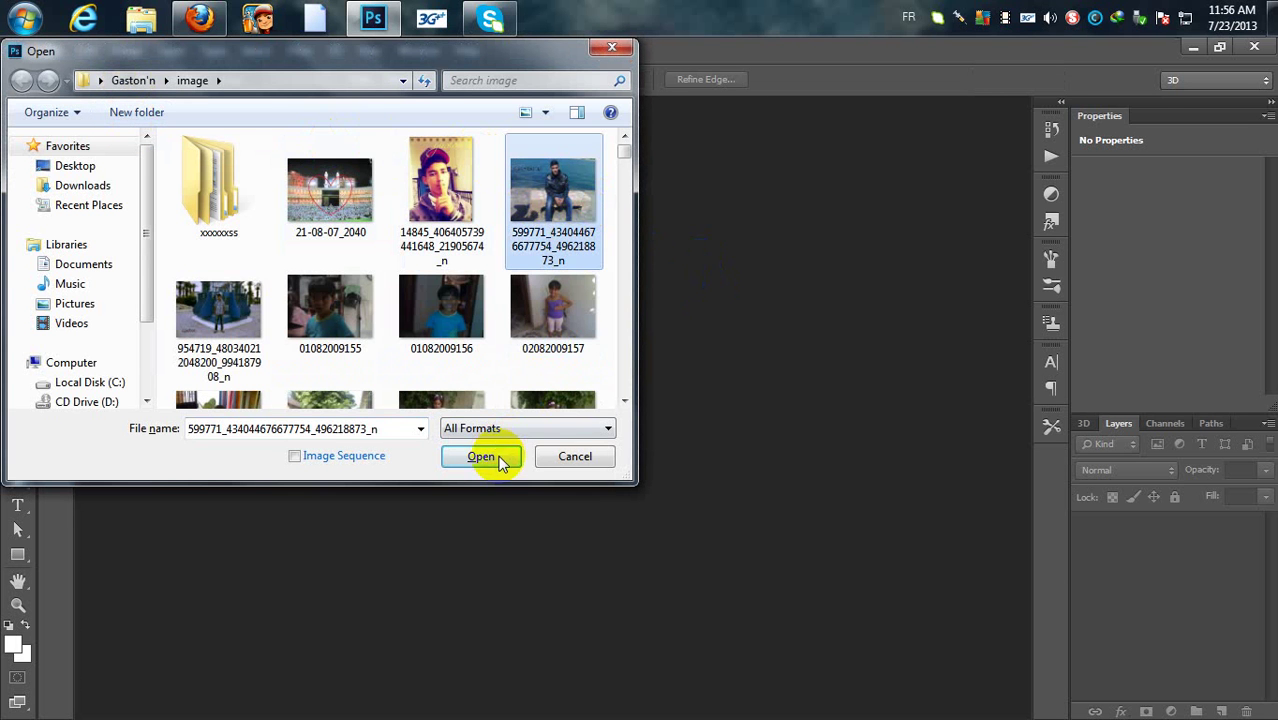
{"action": "left_click", "coordinate": [485, 456]}
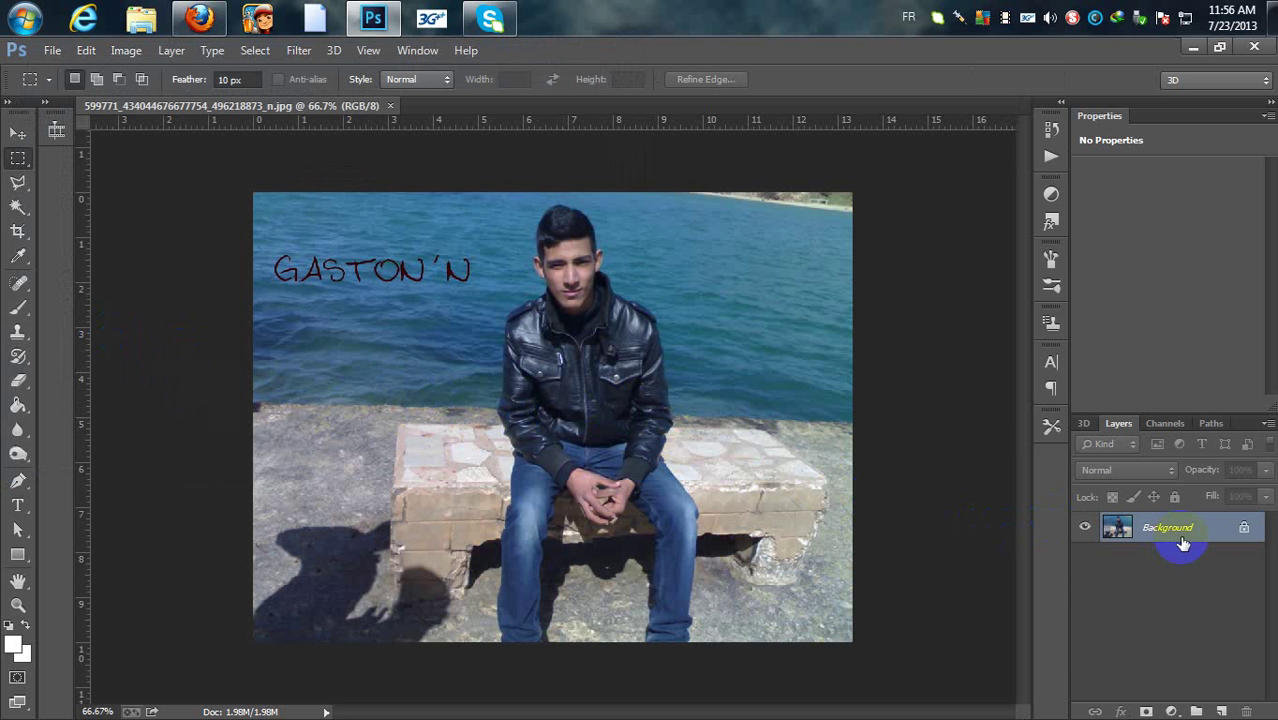
Duplicate the photo twice, add an empty layer below Layer 1 copy, and hide Layer 1 copy
{"action": "key", "text": "ctrl+j"}
{"action": "key", "text": "ctrl+j"}
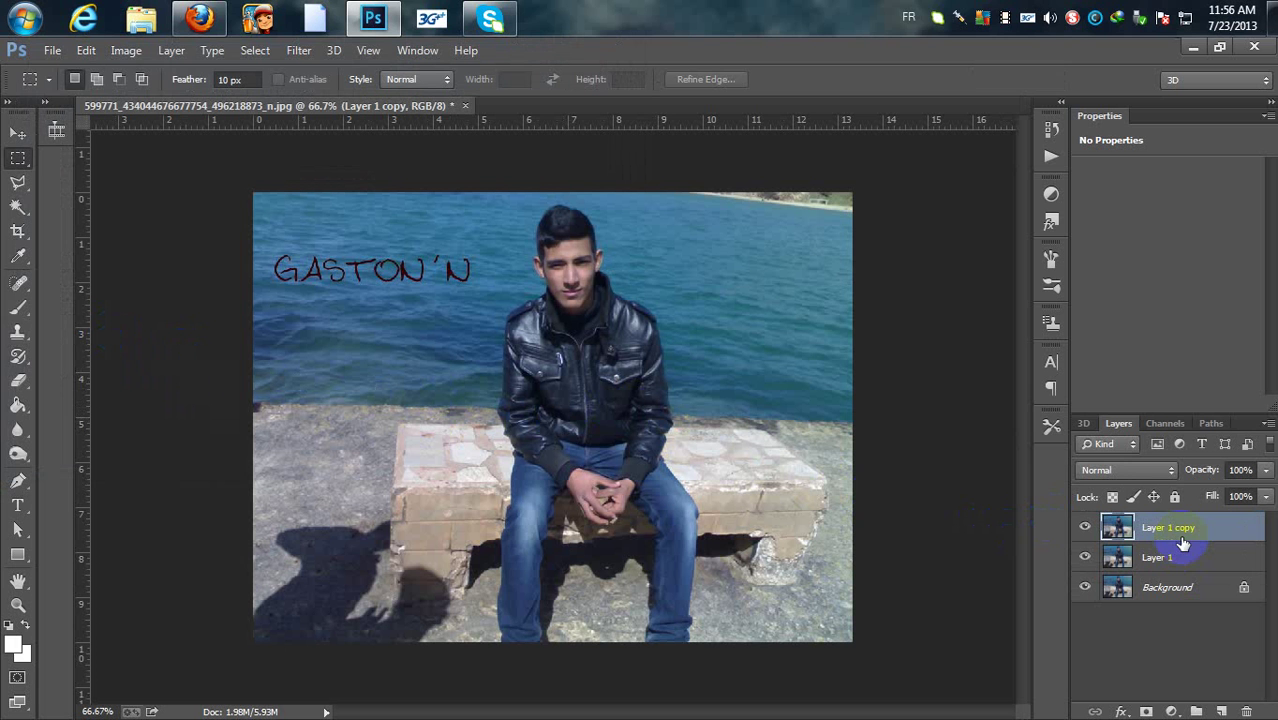
{"action": "left_click", "coordinate": [1221, 710]}
{"action": "left_click_drag", "start_coordinate": [1157, 527], "coordinate": [1170, 566]}
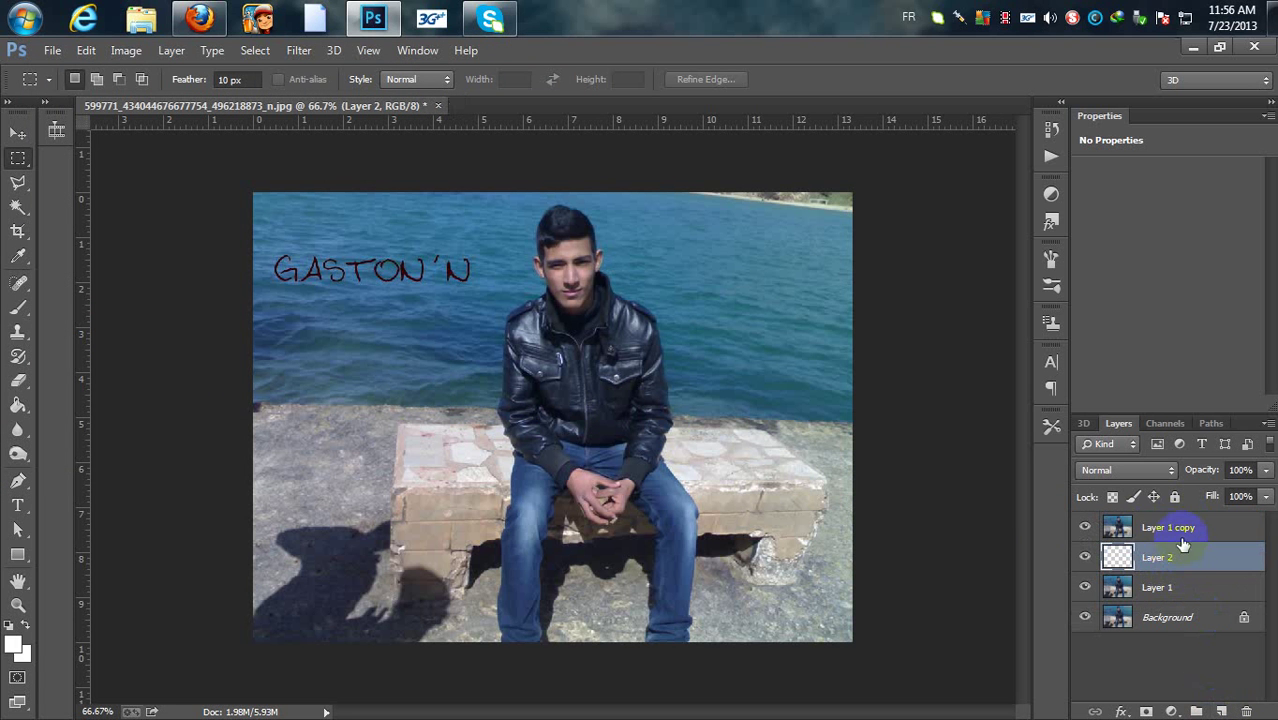
{"action": "left_click", "coordinate": [1127, 527]}
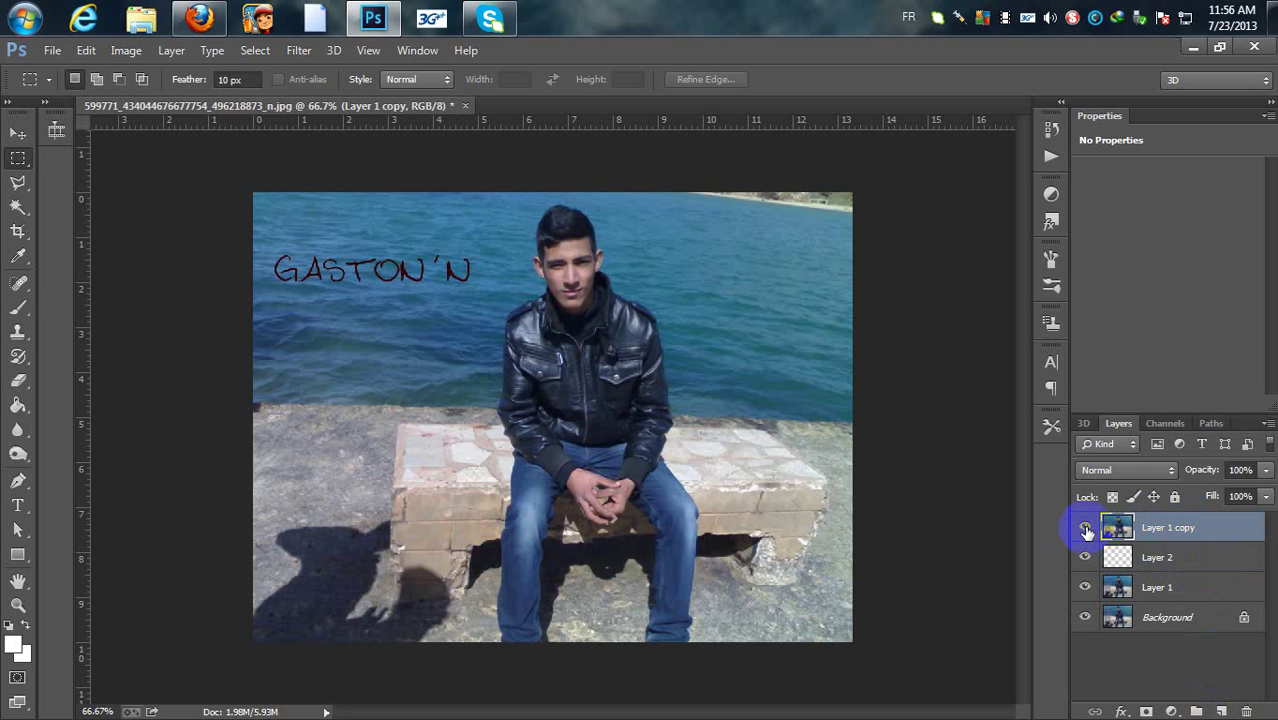
{"action": "left_click", "coordinate": [1086, 530]}
Rename the empty layer to 'frame' and select the Background layer
{"action": "left_click", "coordinate": [1160, 557]}
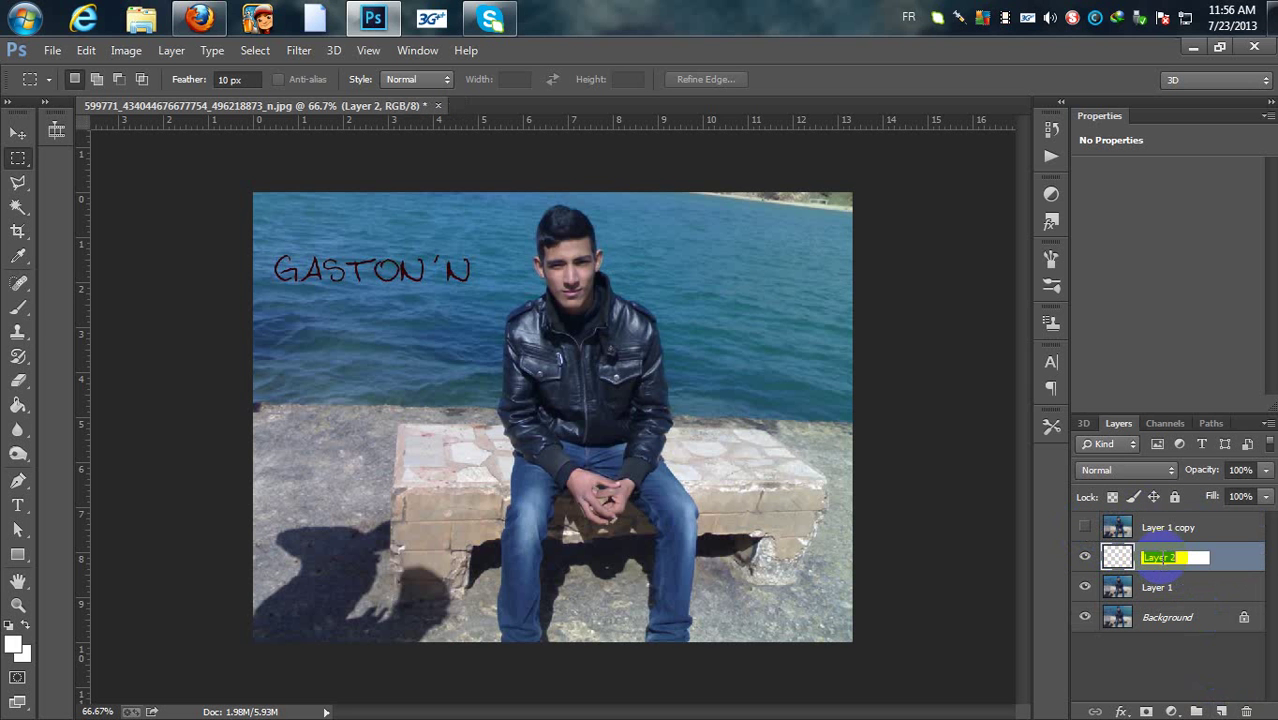
{"action": "type", "text": "frame"}
{"action": "key", "text": "Return"}
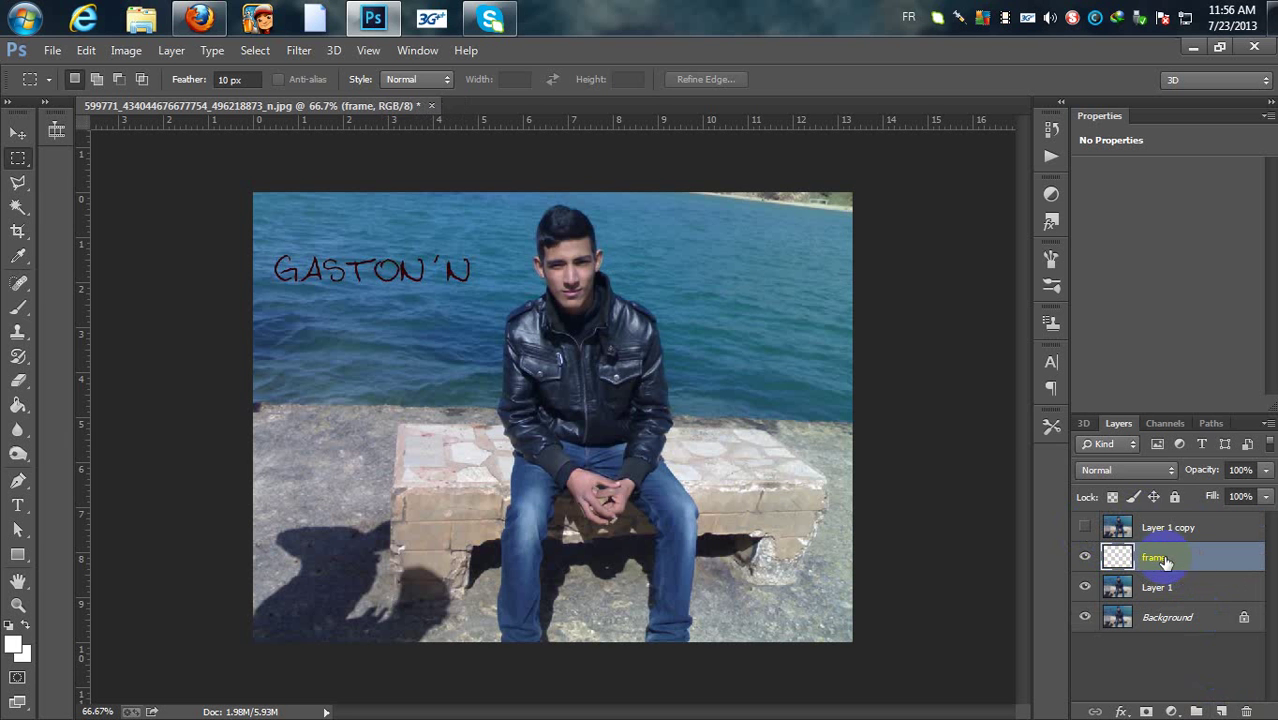
{"action": "left_click", "coordinate": [1170, 617]}
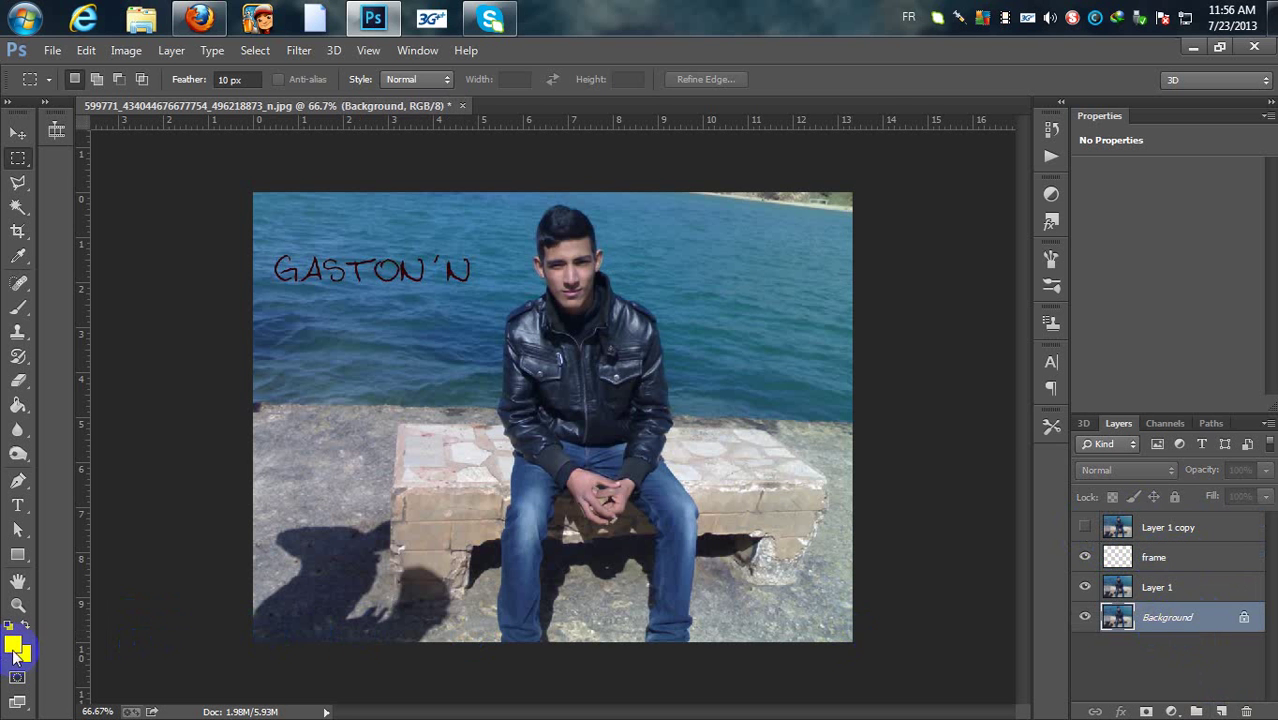
Fill the Background with black as the foreground colour, then select the frame layer
{"action": "left_click", "coordinate": [15, 648]}
{"action": "left_click_drag", "start_coordinate": [448, 314], "coordinate": [357, 463]}
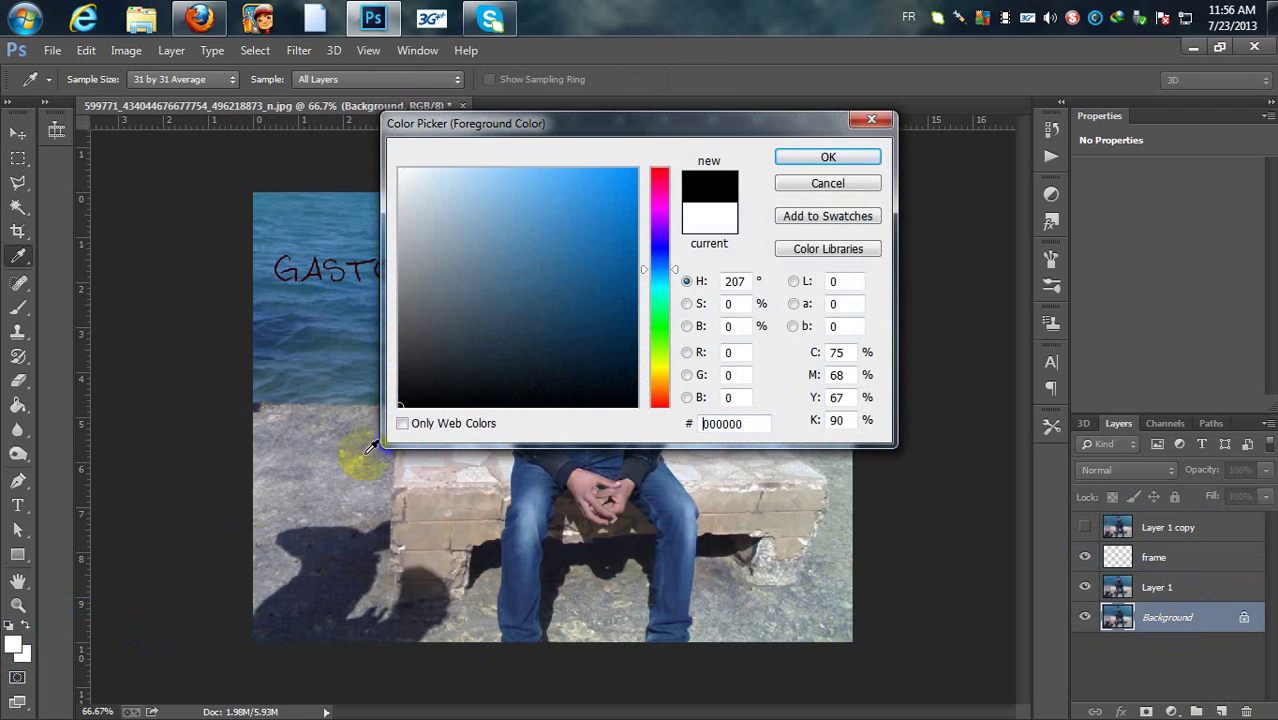
{"action": "left_click", "coordinate": [796, 156]}
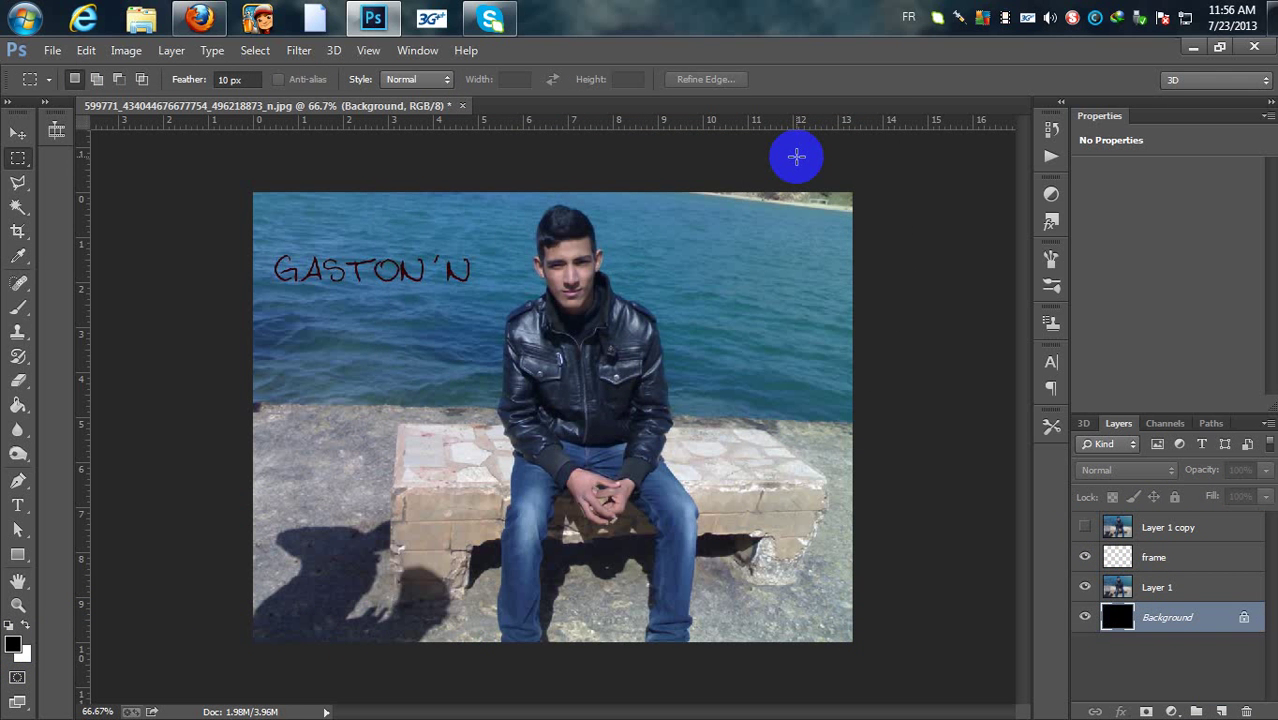
{"action": "left_click", "coordinate": [1208, 560]}
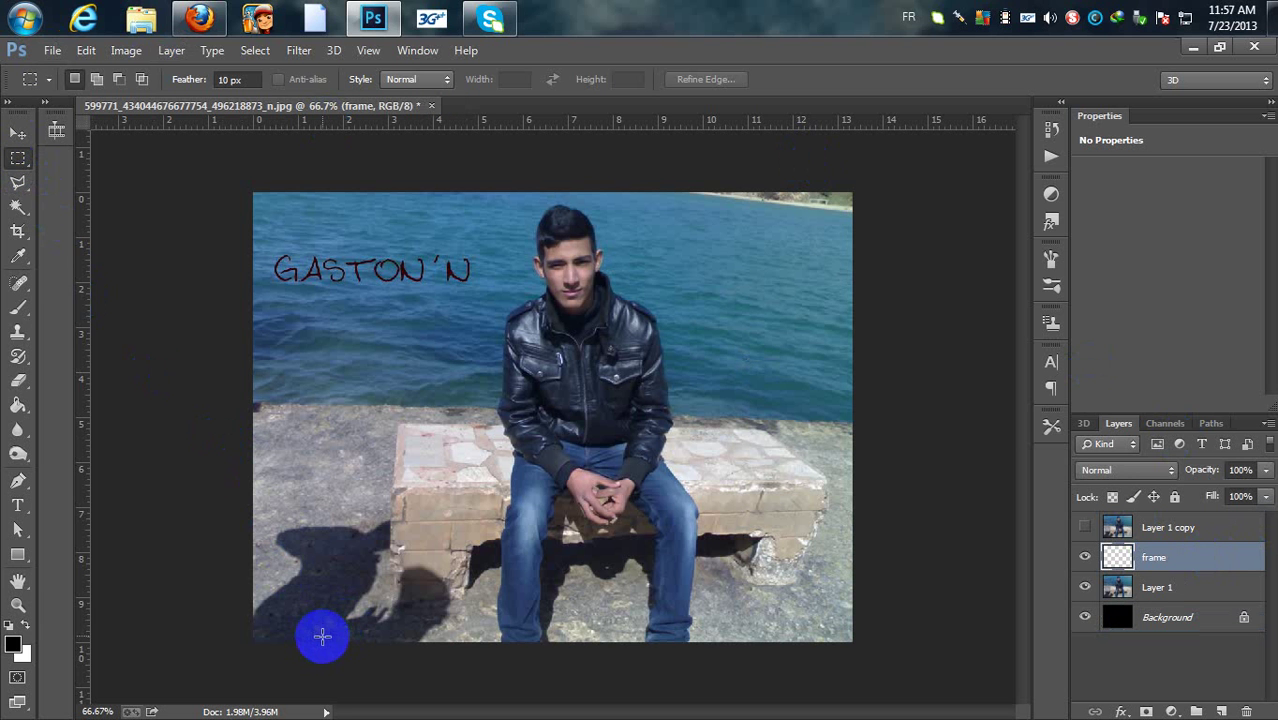
Stroke a rectangle around the bench and legs with a 12 px f0f0f0 inside stroke
{"action": "left_click_drag", "start_coordinate": [320, 638], "coordinate": [829, 394]}
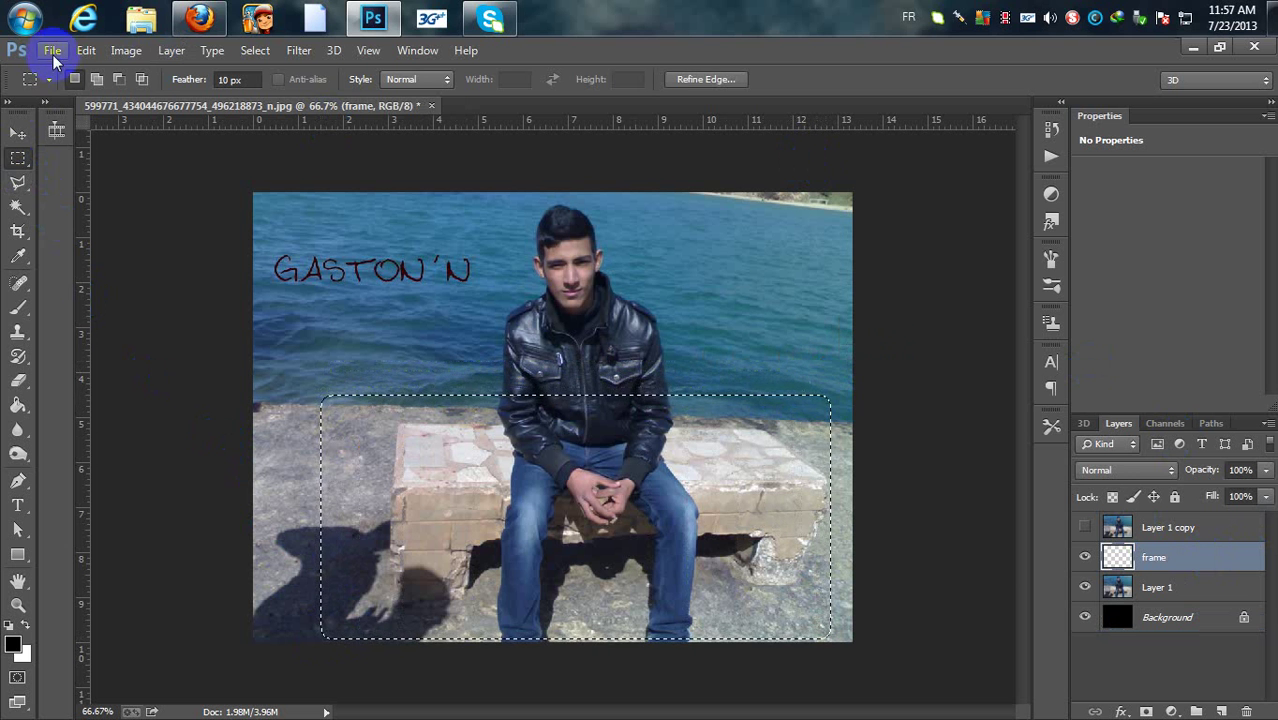
{"action": "left_click", "coordinate": [85, 52]}
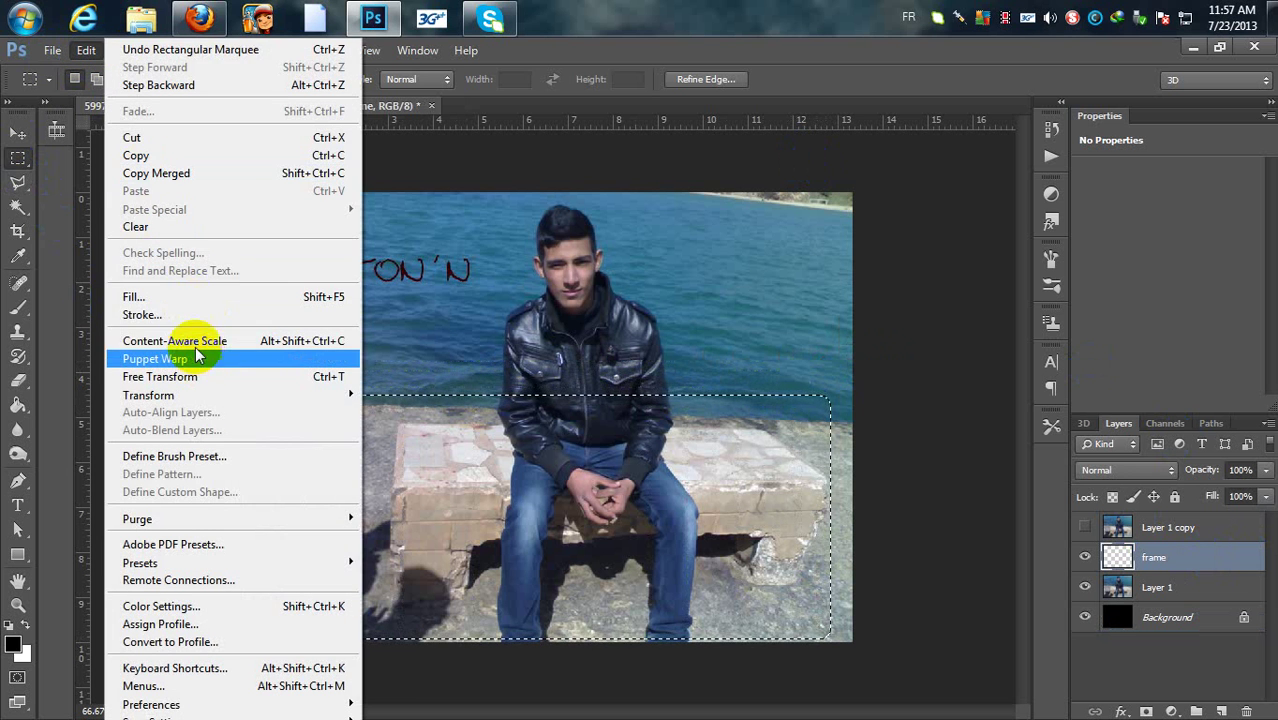
{"action": "left_click", "coordinate": [182, 310]}
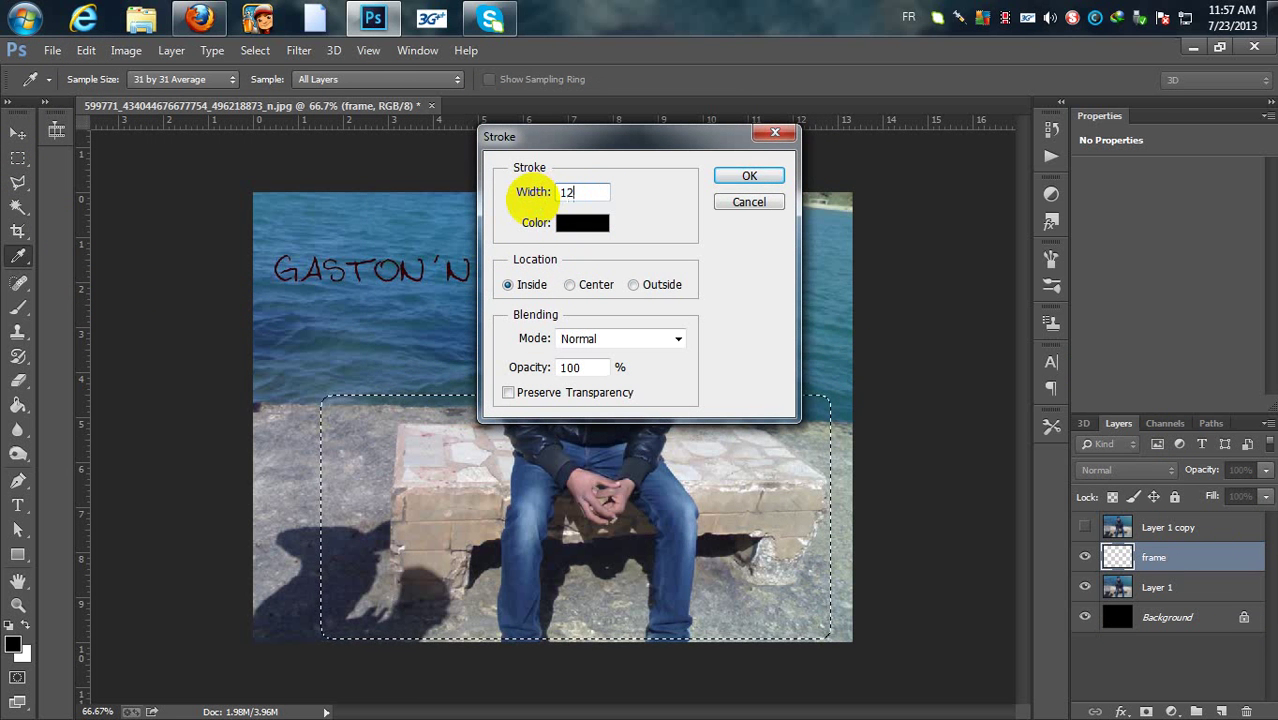
{"action": "left_click", "coordinate": [422, 188]}
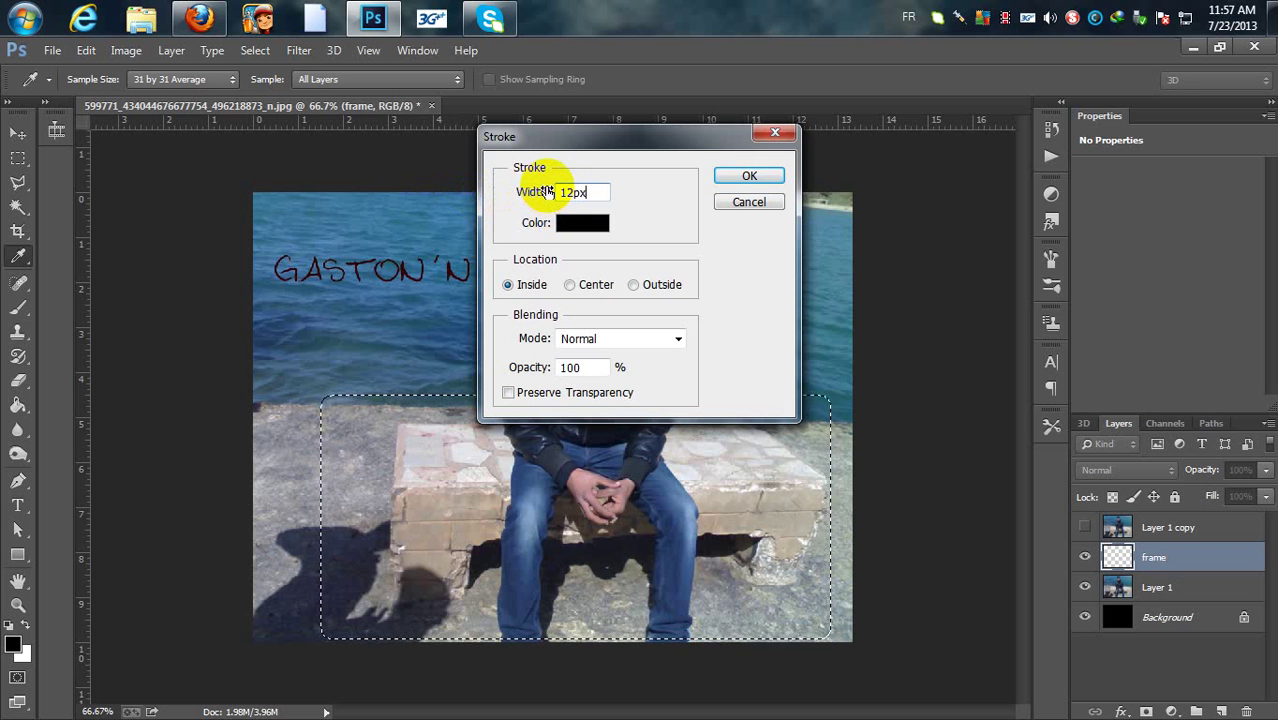
{"action": "left_click", "coordinate": [462, 276]}
{"action": "left_click", "coordinate": [582, 222]}
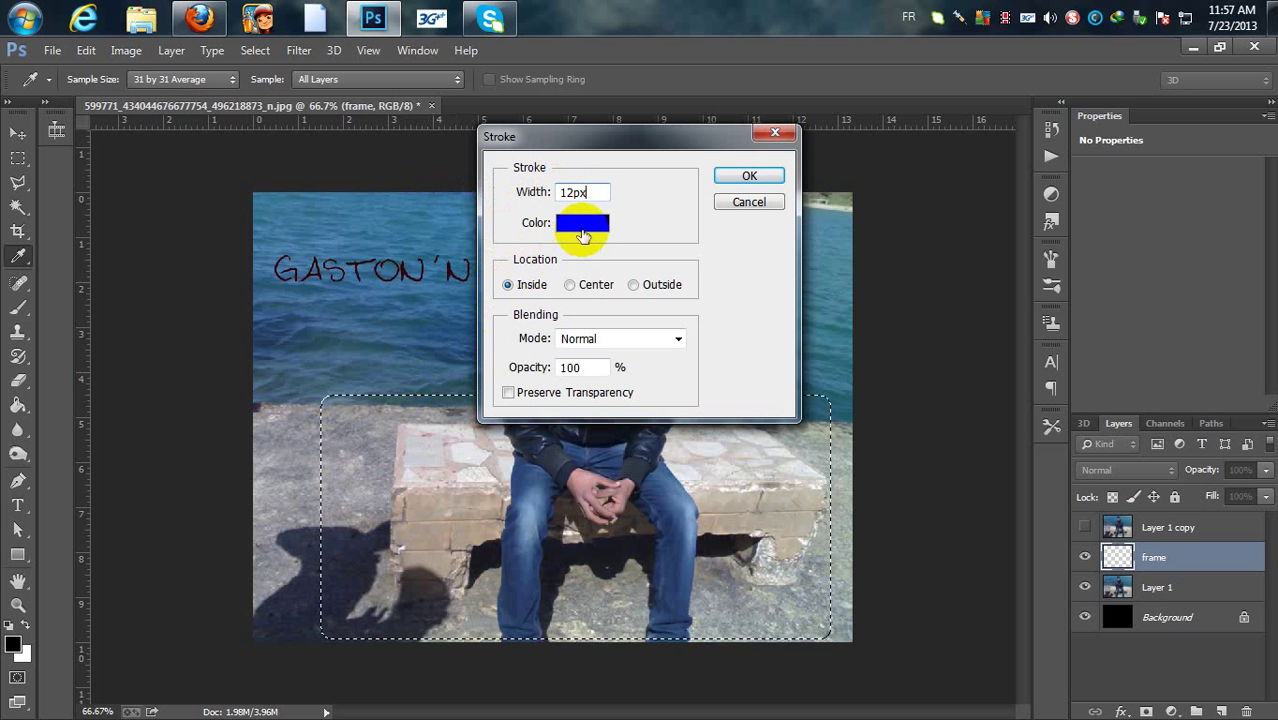
{"action": "left_click", "coordinate": [263, 133]}
{"action": "left_click", "coordinate": [788, 156]}
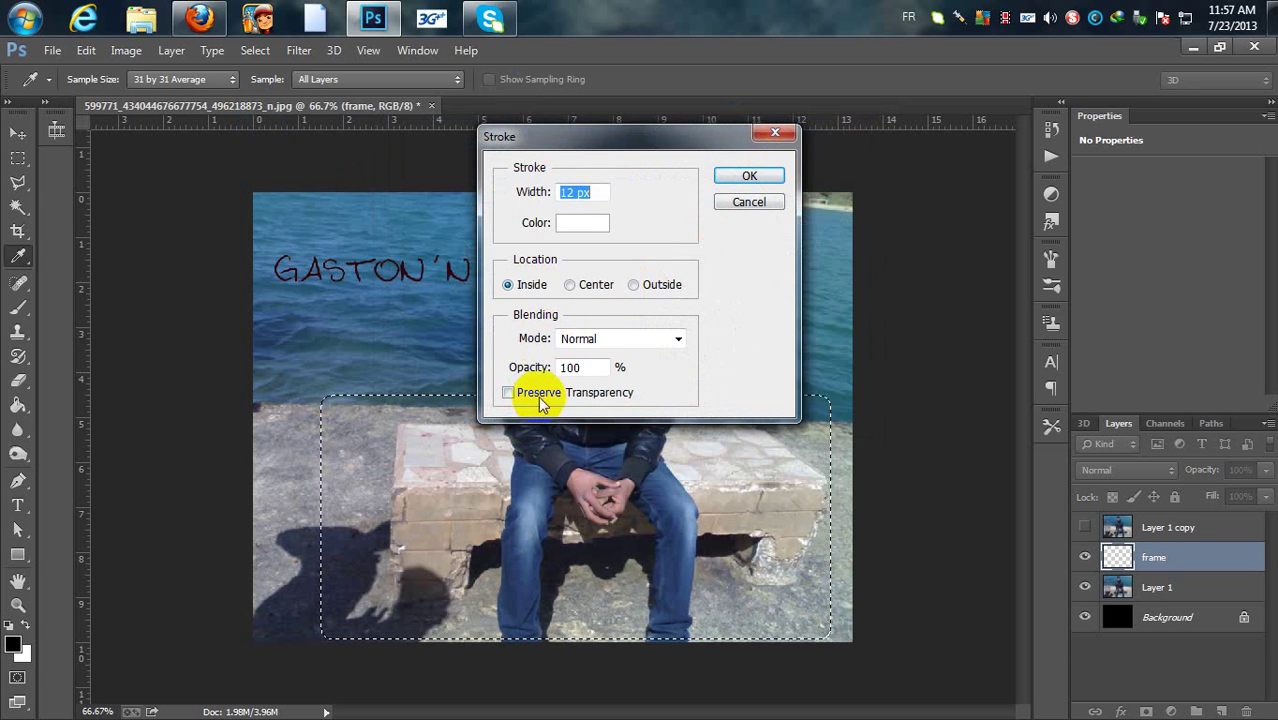
{"action": "left_click", "coordinate": [737, 188]}
{"action": "key", "text": "m"}
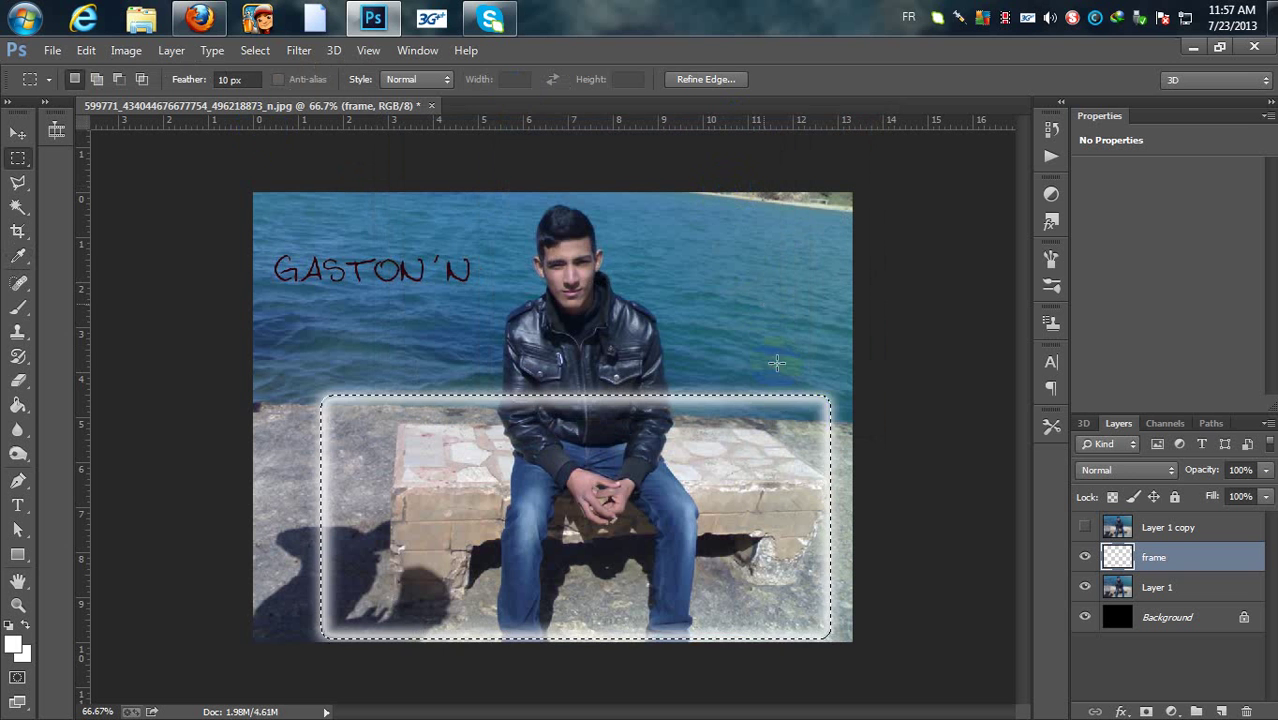
Undo the stroke and pick the 48 px round Brush
{"action": "left_click", "coordinate": [88, 58]}
{"action": "left_click", "coordinate": [148, 95]}
{"action": "left_click", "coordinate": [24, 298]}
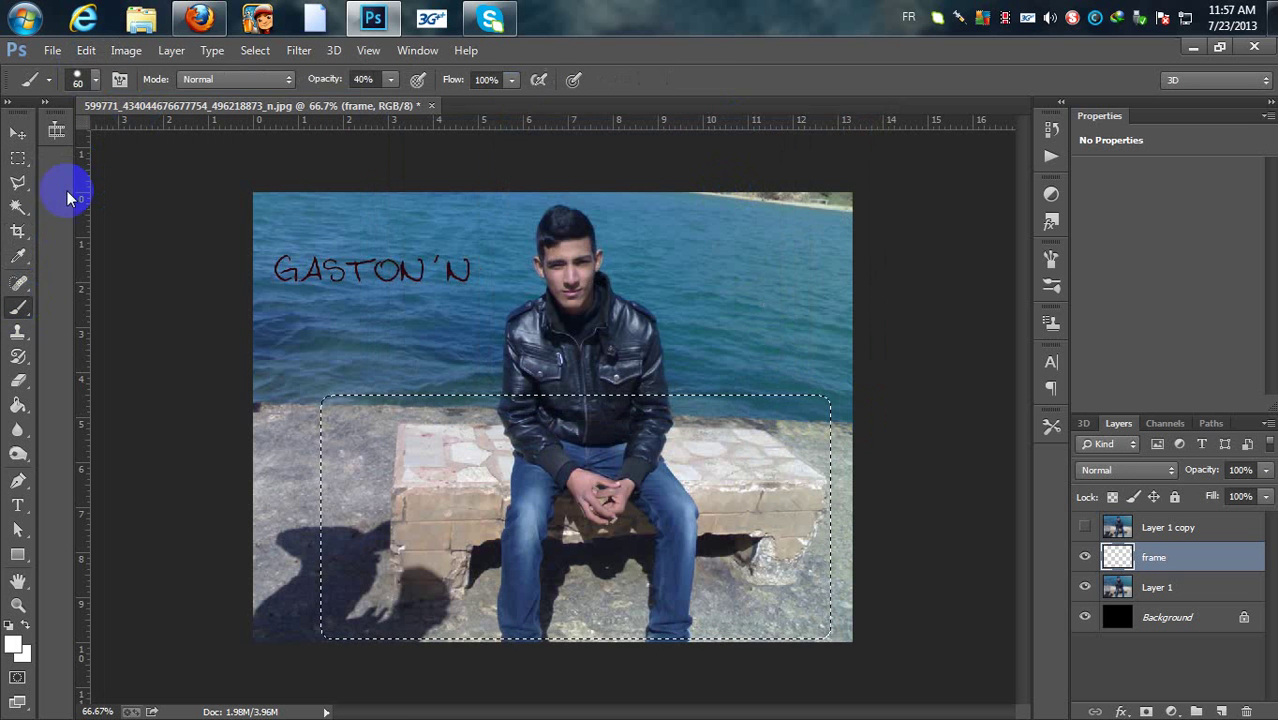
{"action": "left_click", "coordinate": [88, 80]}
{"action": "scroll", "coordinate": [124, 271], "scroll_direction": "down", "scroll_amount": 4}
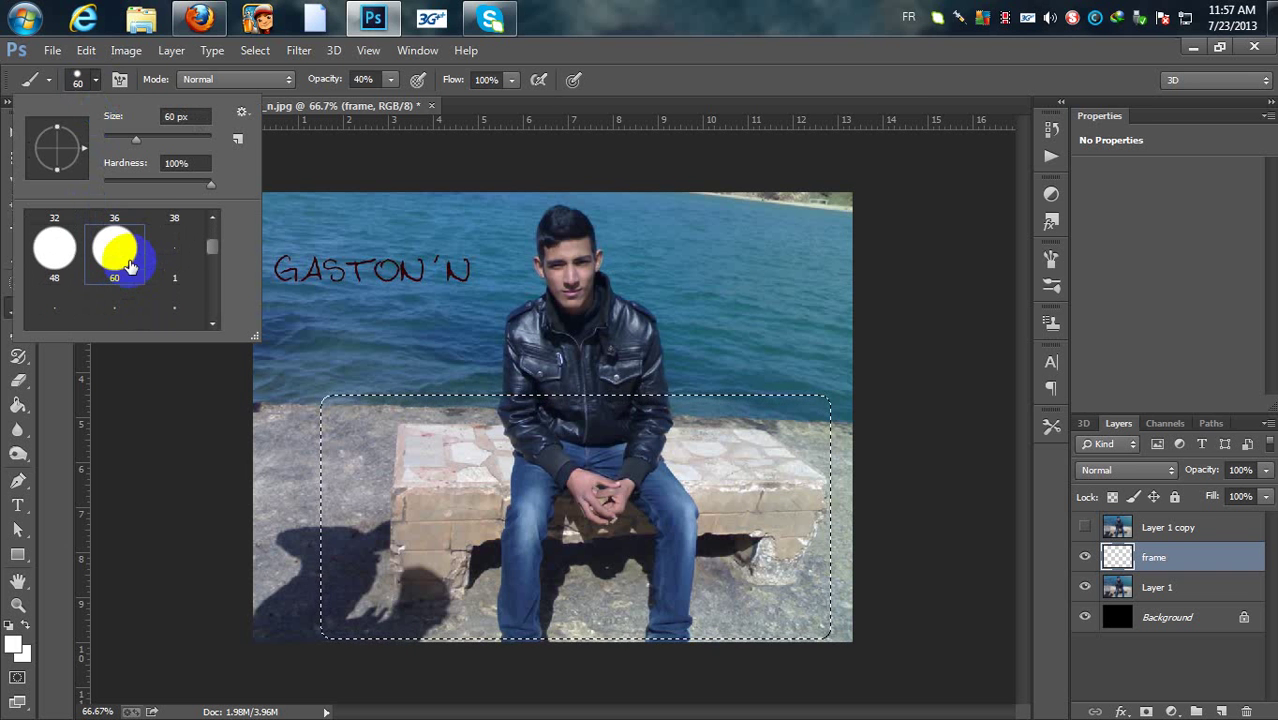
{"action": "left_click", "coordinate": [52, 255]}
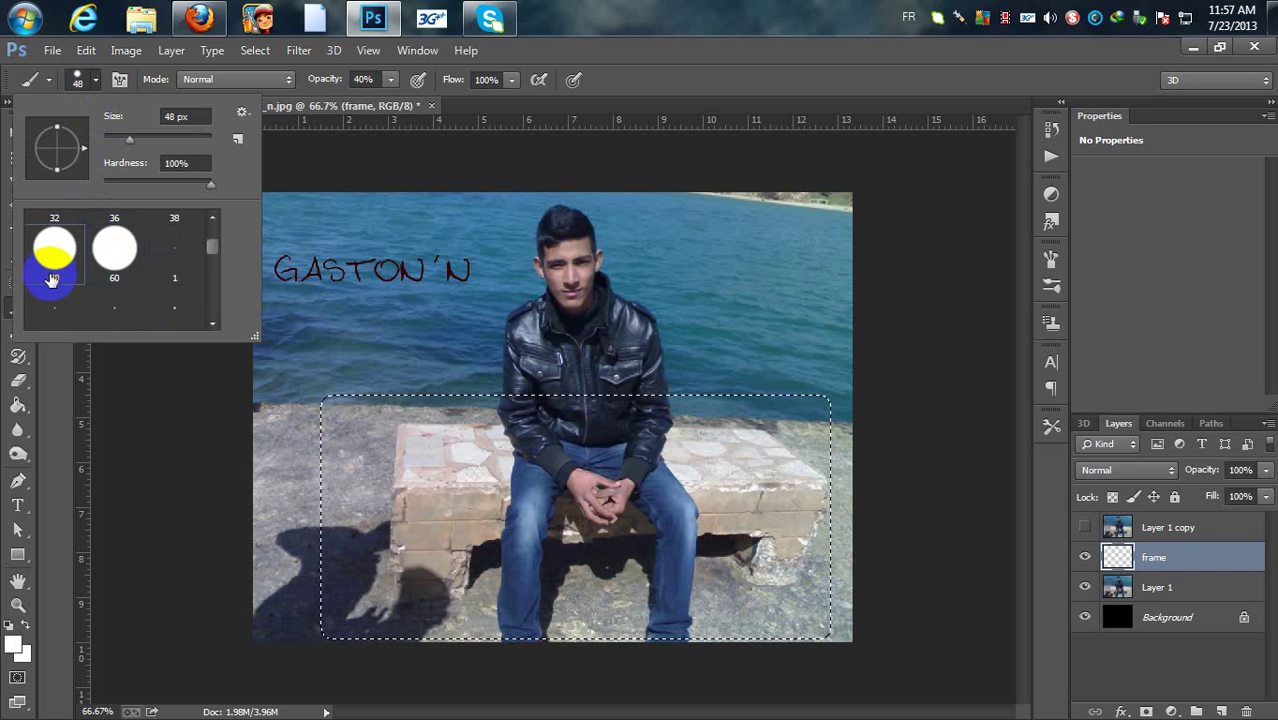
Stroke the selection inside its edge to make a soft glowing white border
{"action": "left_click", "coordinate": [90, 52]}
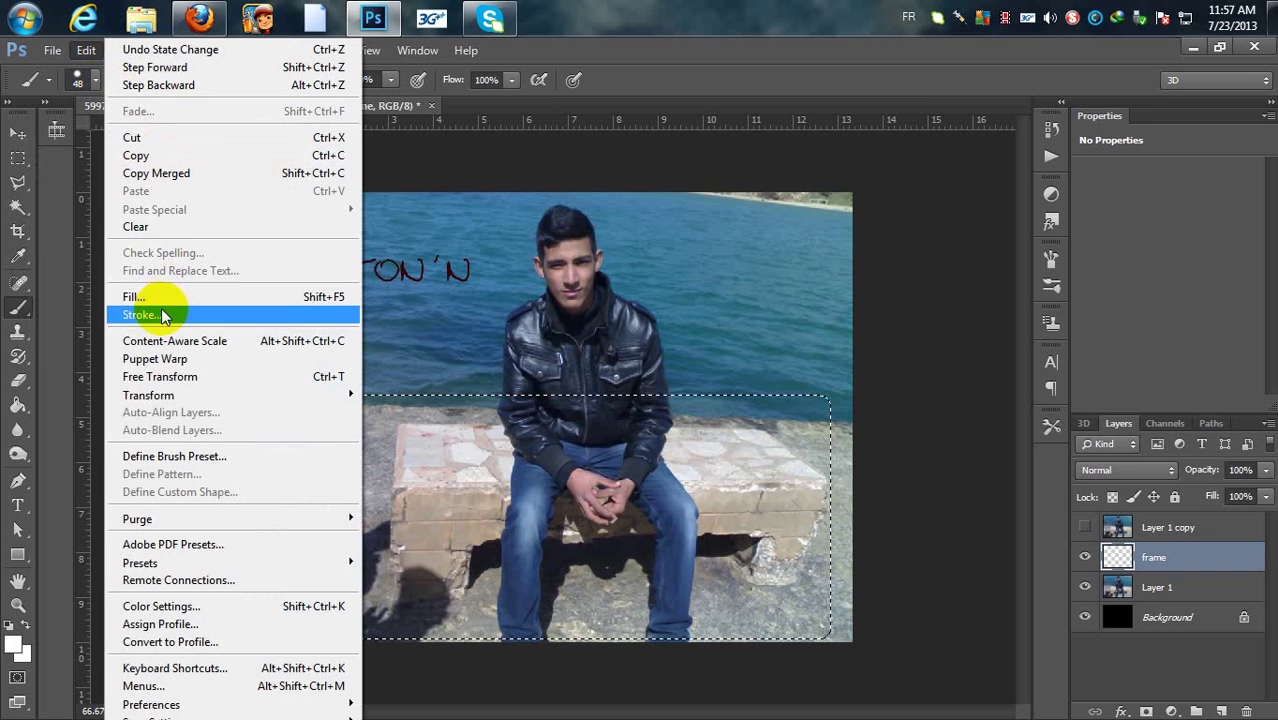
{"action": "left_click", "coordinate": [163, 315]}
{"action": "left_click", "coordinate": [546, 281]}
{"action": "left_click", "coordinate": [740, 177]}
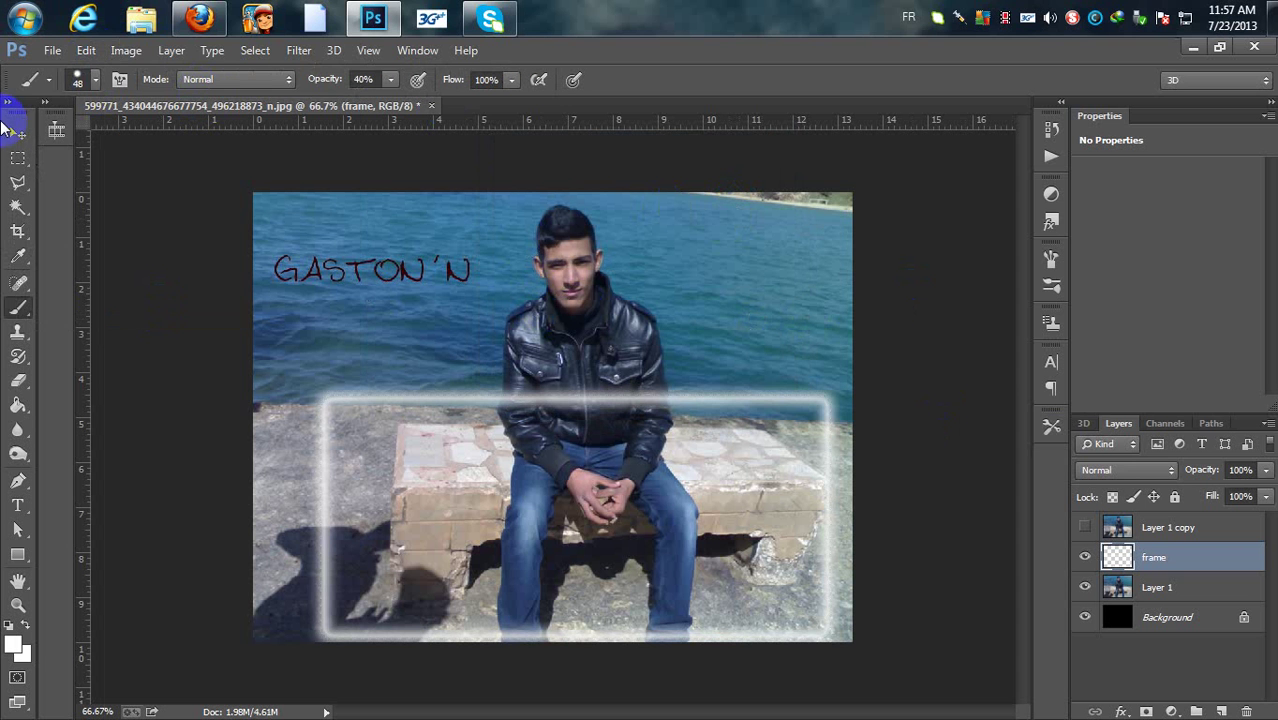
Cancel a started free transform and switch to Edit > Transform > Perspective instead
{"action": "left_click", "coordinate": [84, 51]}
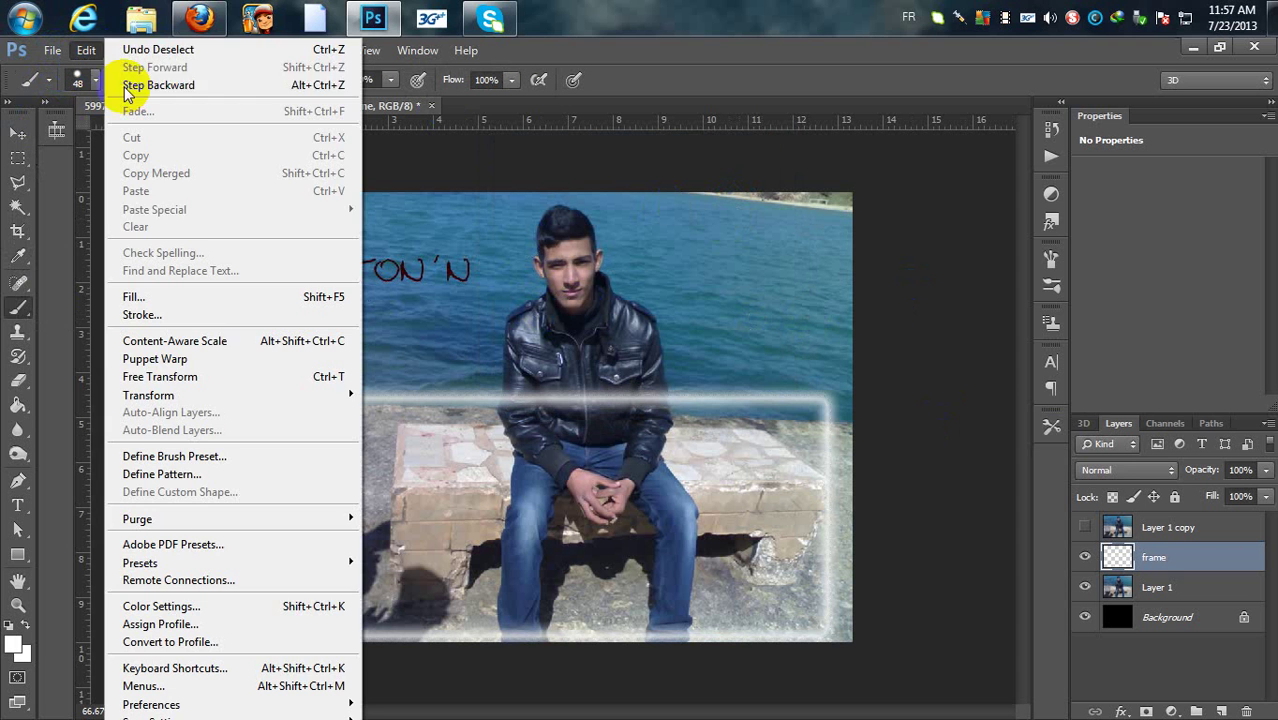
{"action": "left_click", "coordinate": [222, 376]}
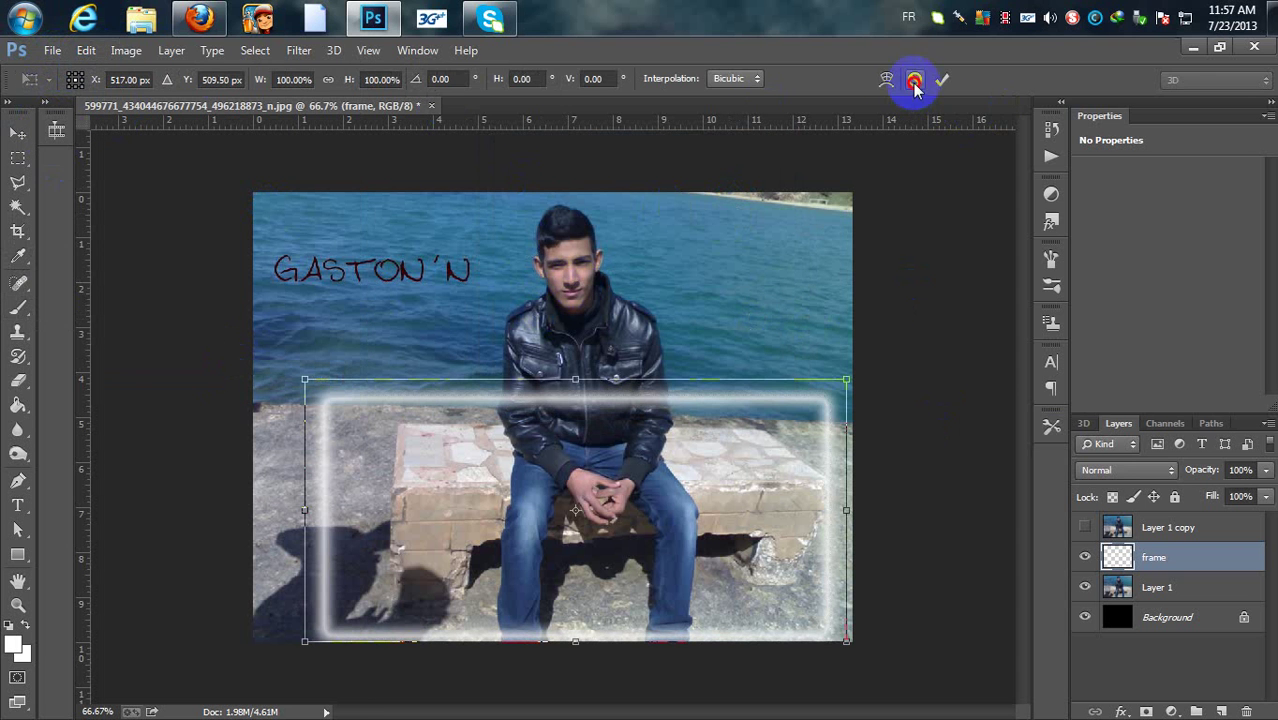
{"action": "left_click", "coordinate": [914, 79]}
{"action": "left_click", "coordinate": [86, 50]}
{"action": "mouse_move", "coordinate": [311, 396]}
{"action": "left_click", "coordinate": [400, 491]}
Pull the top corners inward and bottom corners outward into a trapezoid, then commit
{"action": "left_click", "coordinate": [846, 383]}
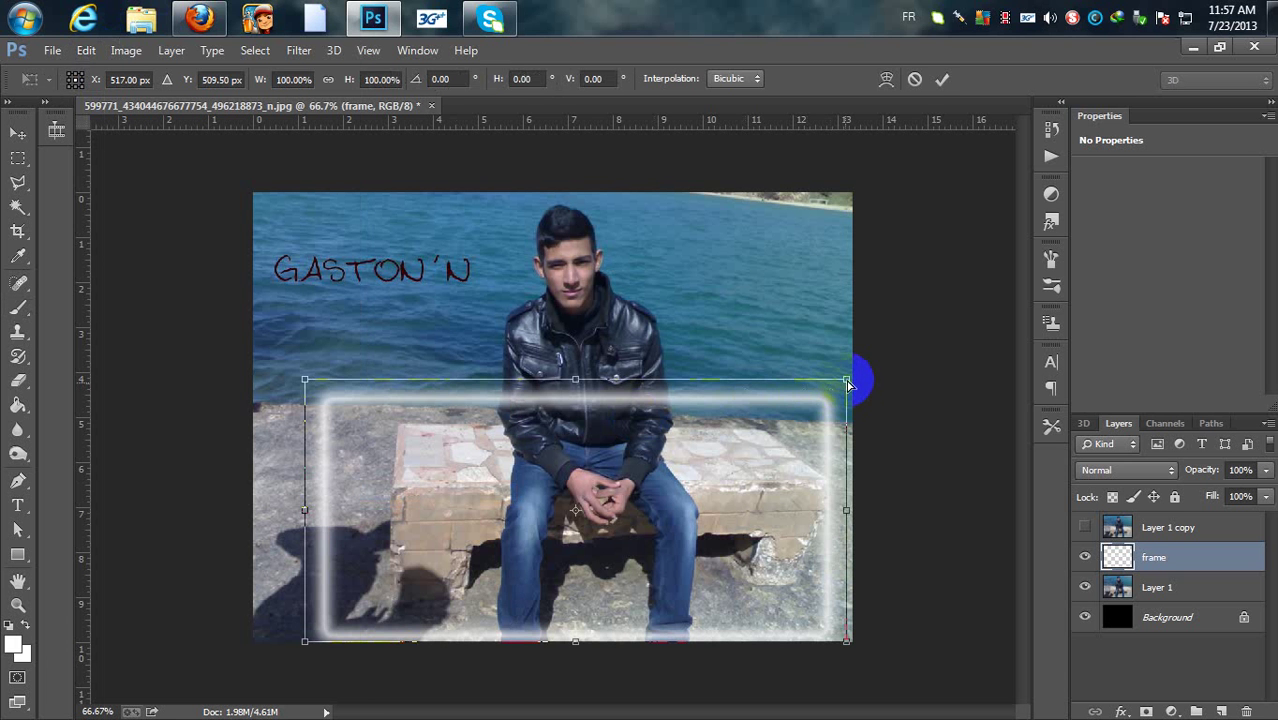
{"action": "left_click_drag", "start_coordinate": [847, 383], "coordinate": [677, 381]}
{"action": "left_click", "coordinate": [603, 367]}
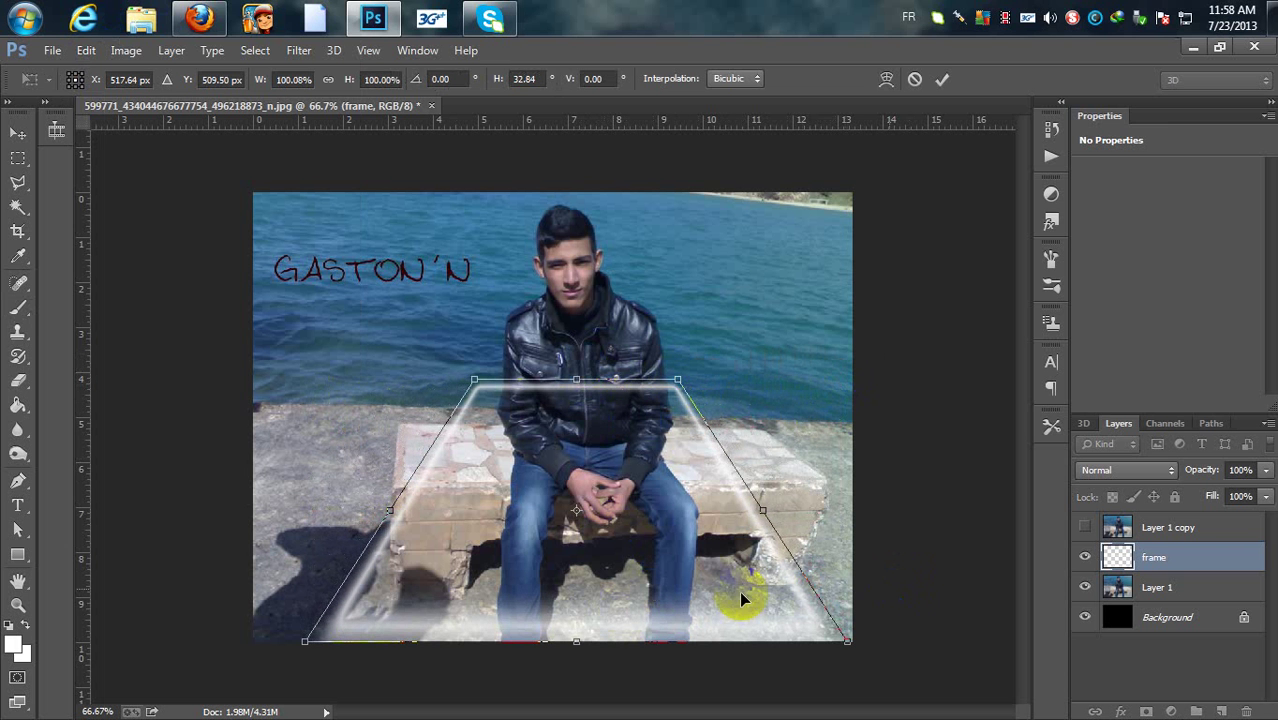
{"action": "left_click", "coordinate": [296, 651]}
{"action": "left_click_drag", "start_coordinate": [303, 647], "coordinate": [288, 638]}
{"action": "left_click_drag", "start_coordinate": [536, 522], "coordinate": [540, 522]}
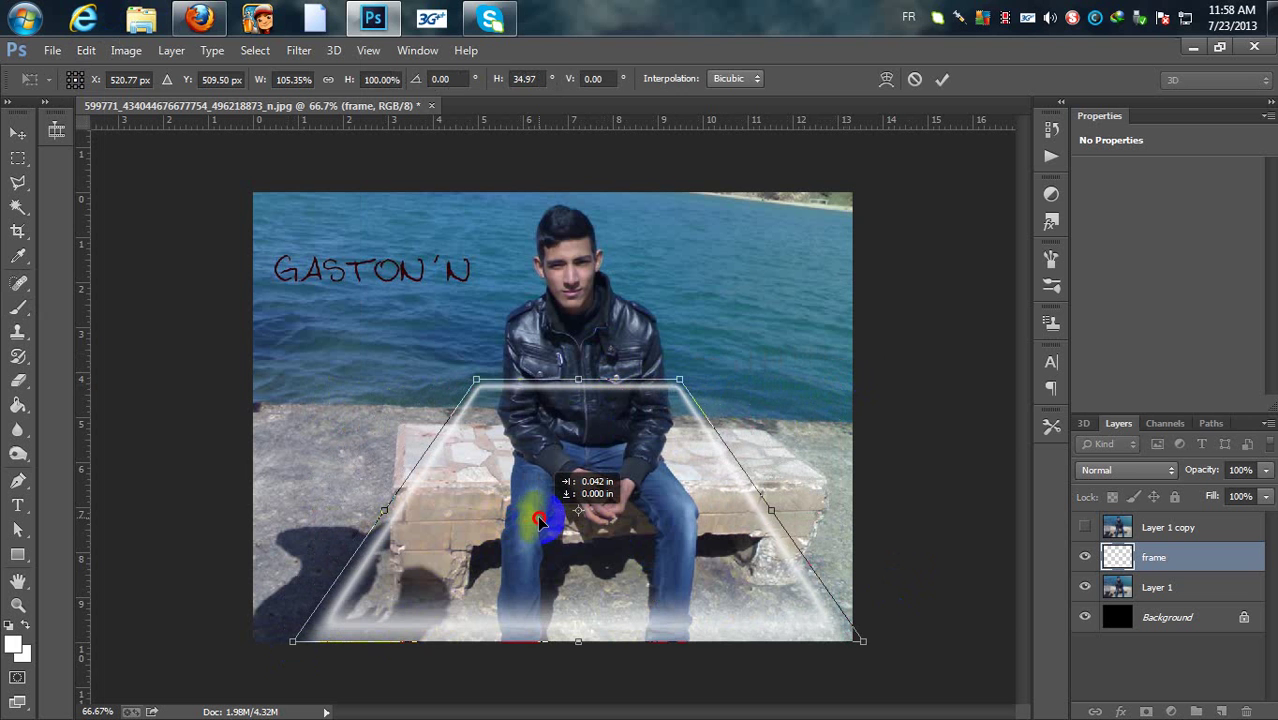
{"action": "left_click", "coordinate": [943, 79]}
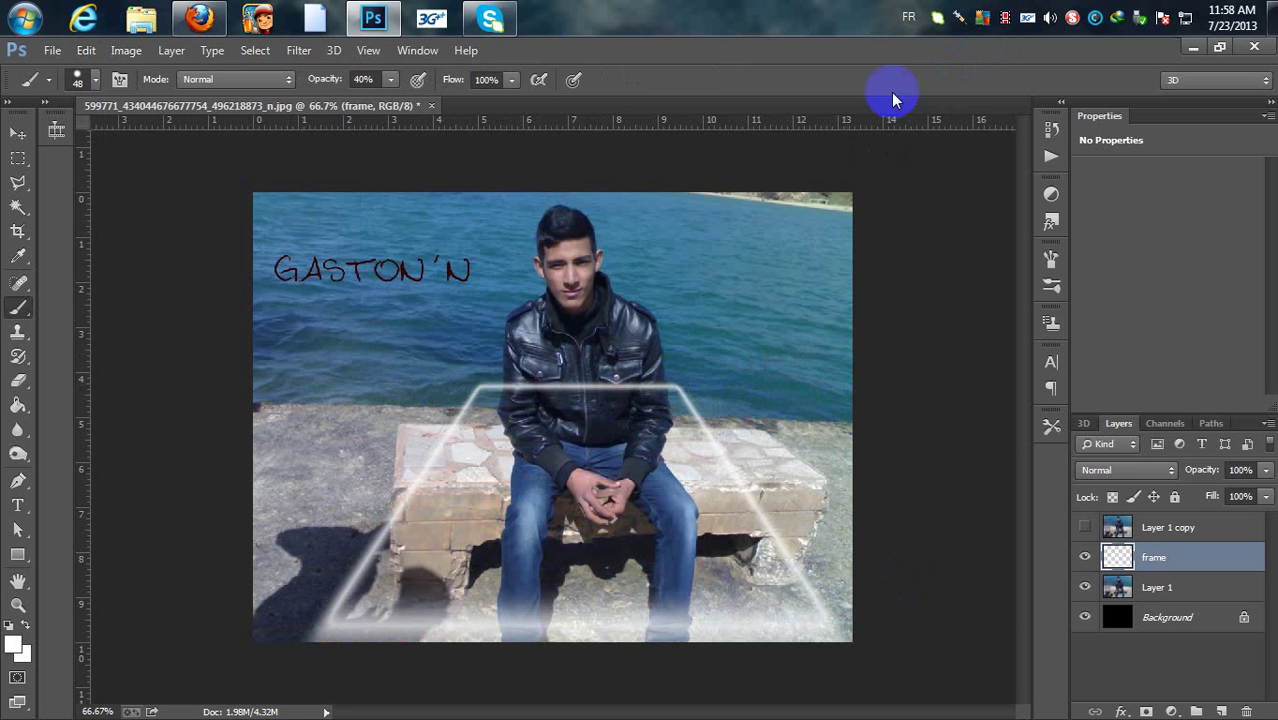
Stretch the frame's top edge slightly upward with the Move tool and commit
{"action": "left_click", "coordinate": [16, 136]}
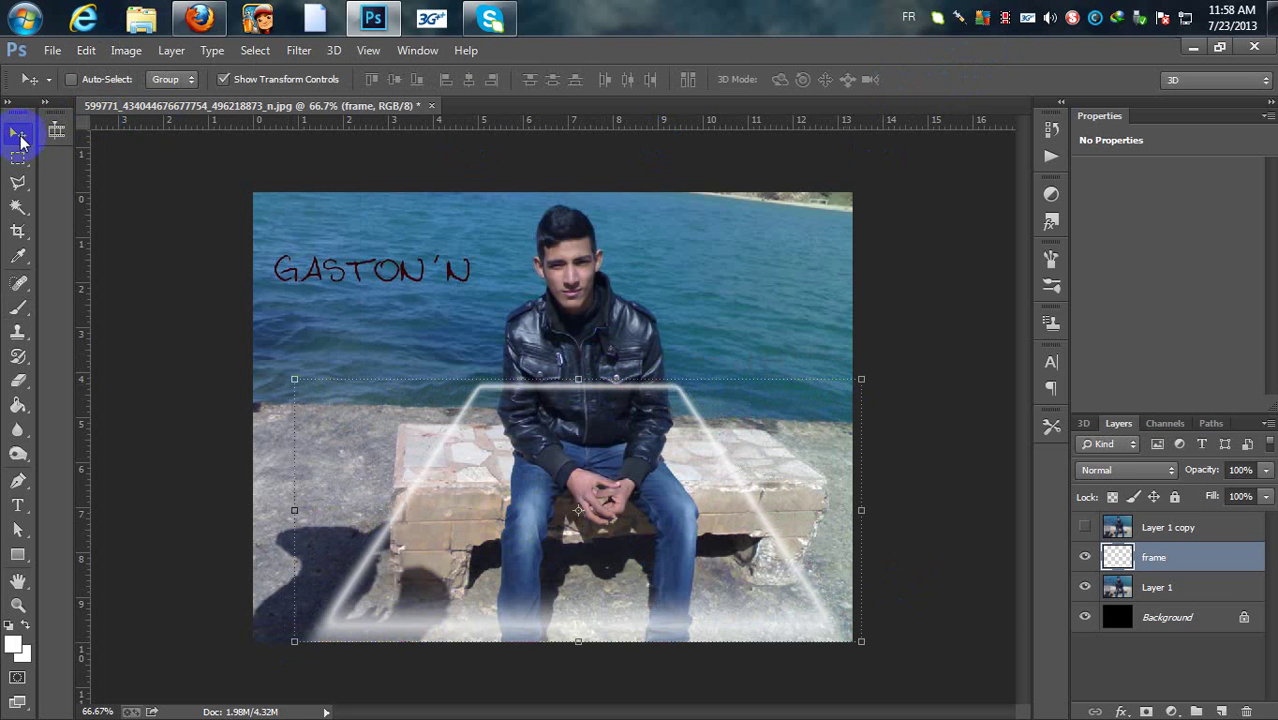
{"action": "mouse_move", "coordinate": [578, 379]}
{"action": "left_mouse_down"}
{"action": "mouse_move", "coordinate": [578, 343]}
{"action": "mouse_move", "coordinate": [579, 369]}
{"action": "left_mouse_up"}
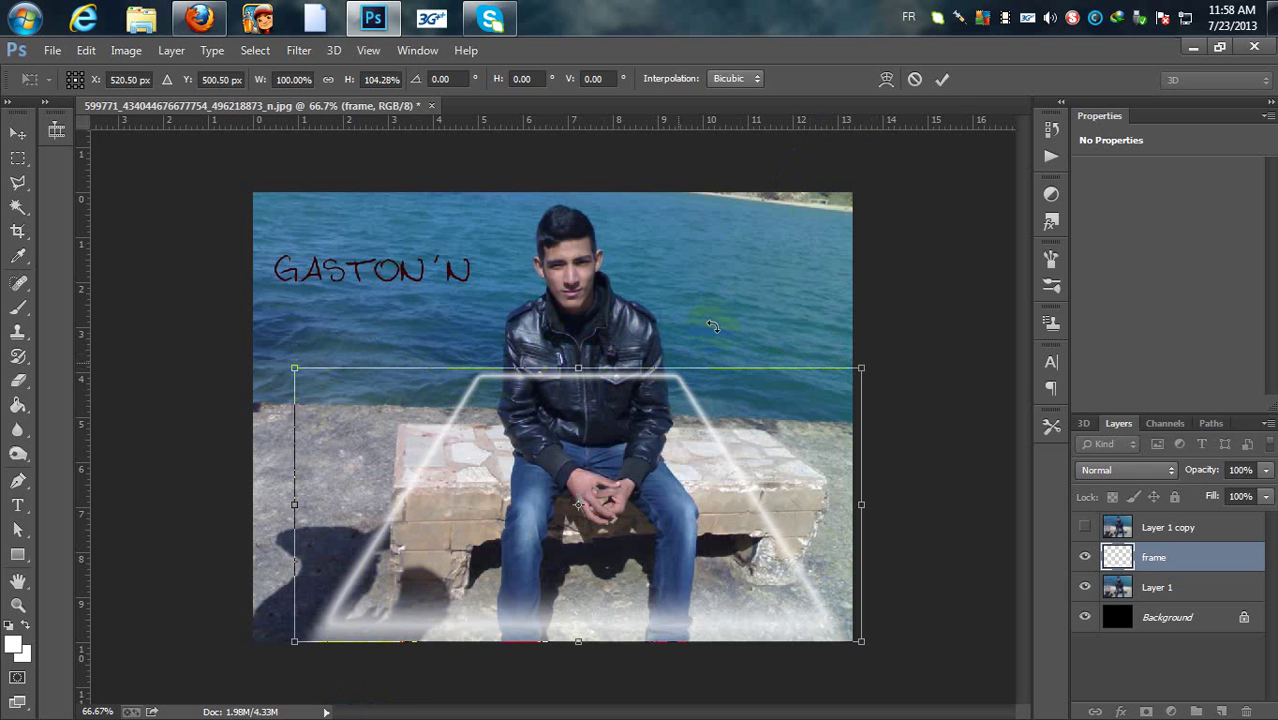
{"action": "left_click", "coordinate": [943, 80]}
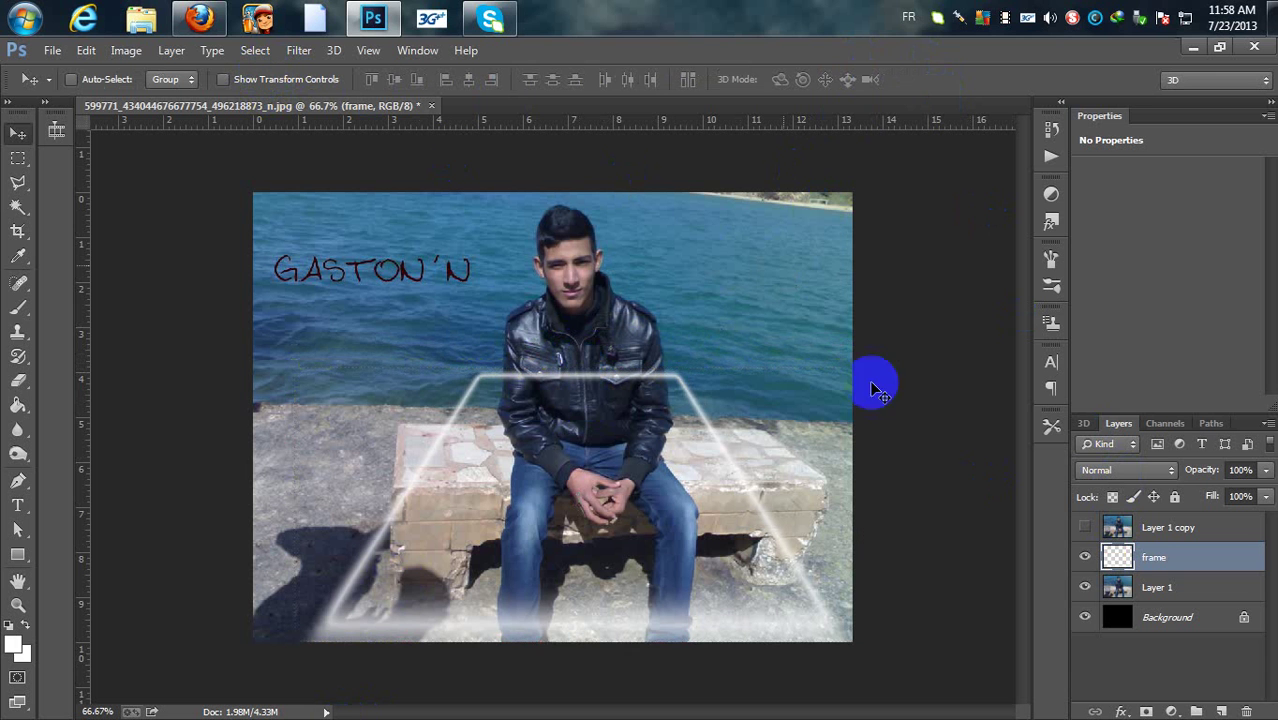
Load the frame layer's pixels as a selection and invert it
{"action": "left_click", "coordinate": [1146, 568]}
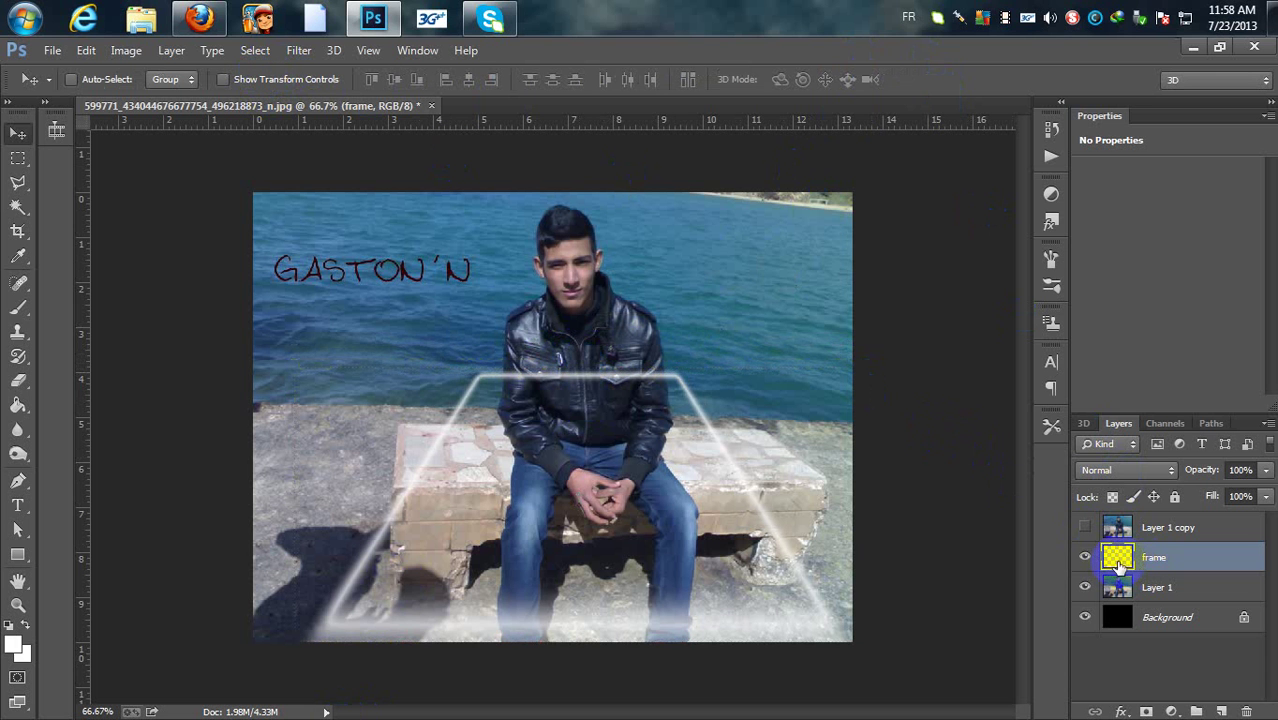
{"action": "left_click", "coordinate": [1118, 562], "text": "ctrl"}
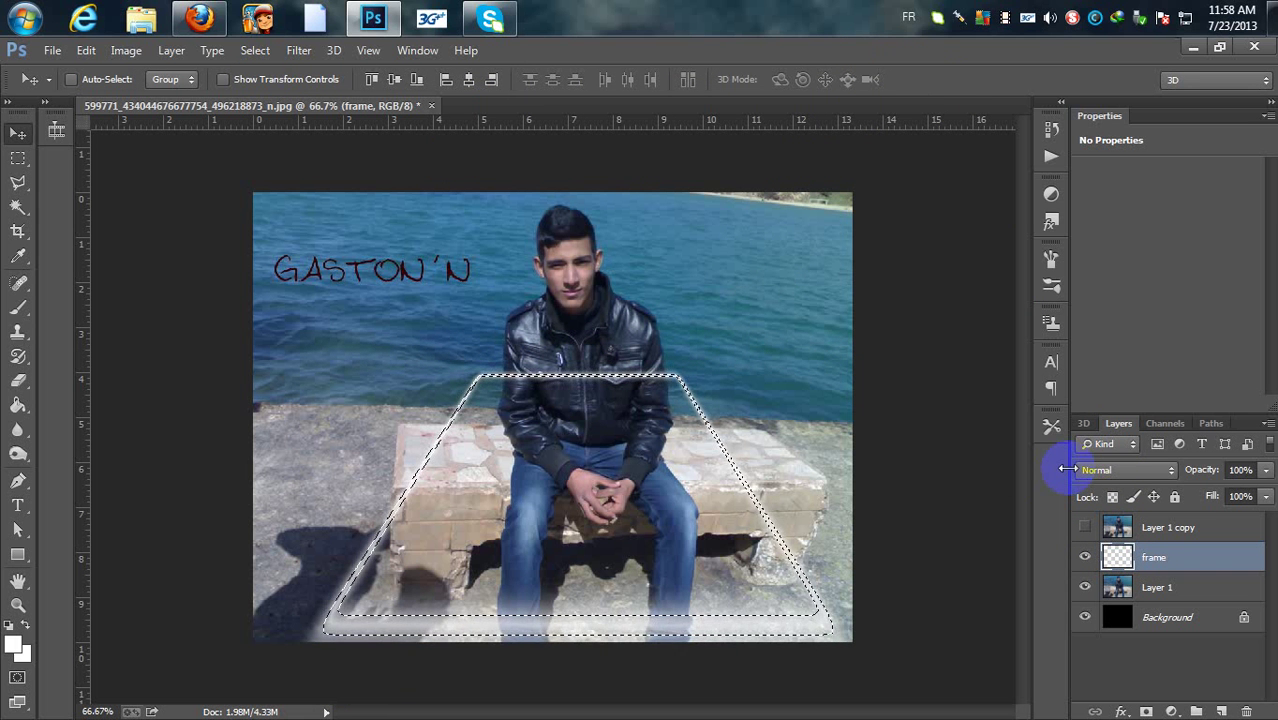
{"action": "key", "text": "ctrl+shift+i"}
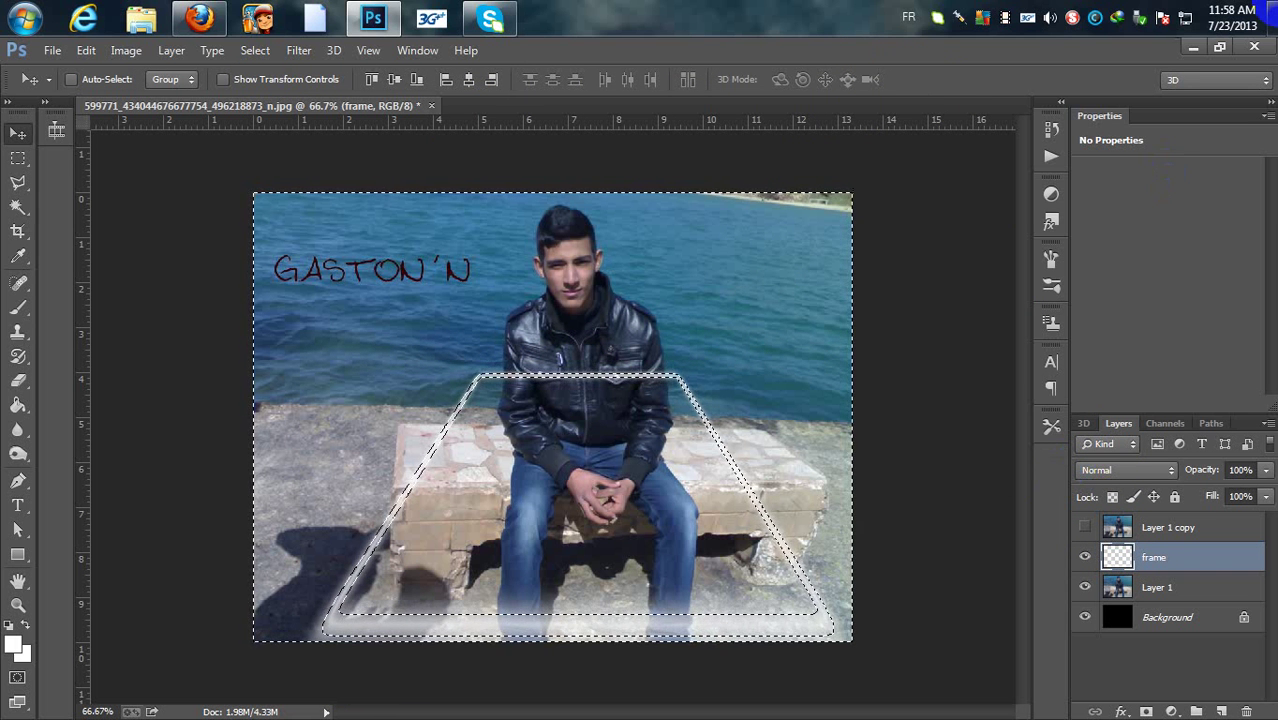
Paint-bucket the area outside the trapezoid in Quick Mask, return to a selection, select Layer 1
{"action": "key", "text": "q"}
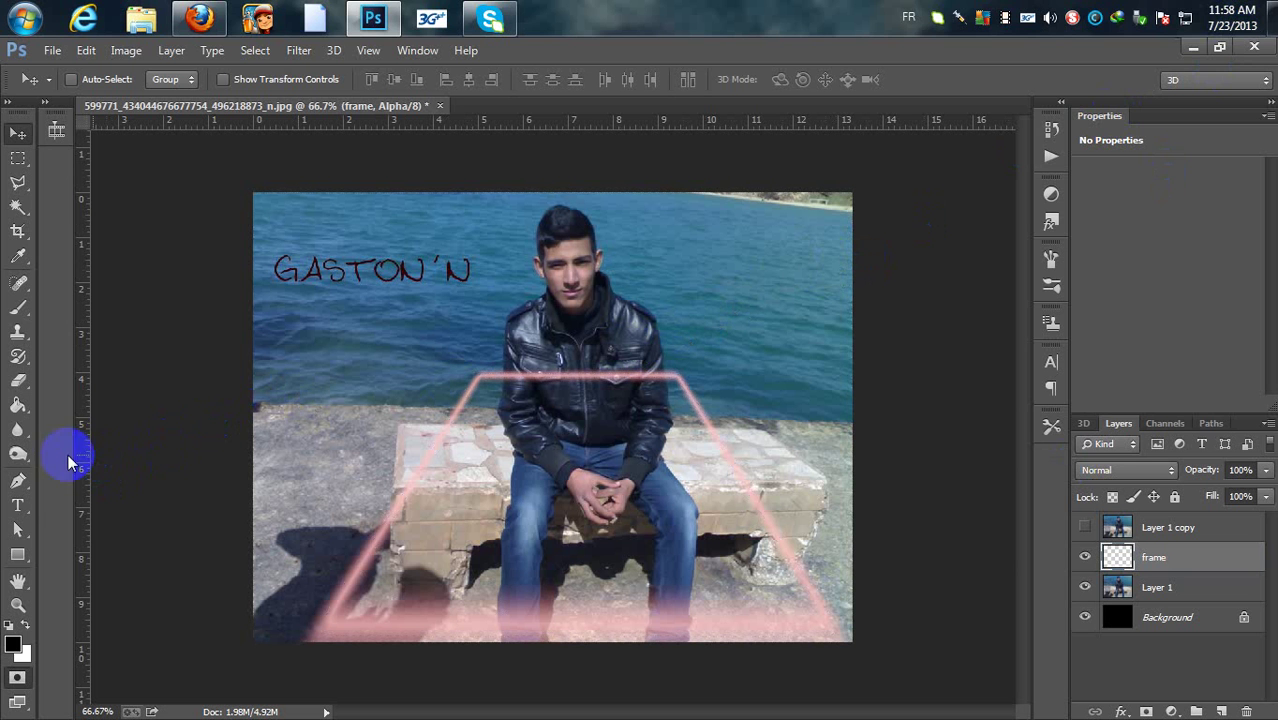
{"action": "left_click", "coordinate": [20, 408]}
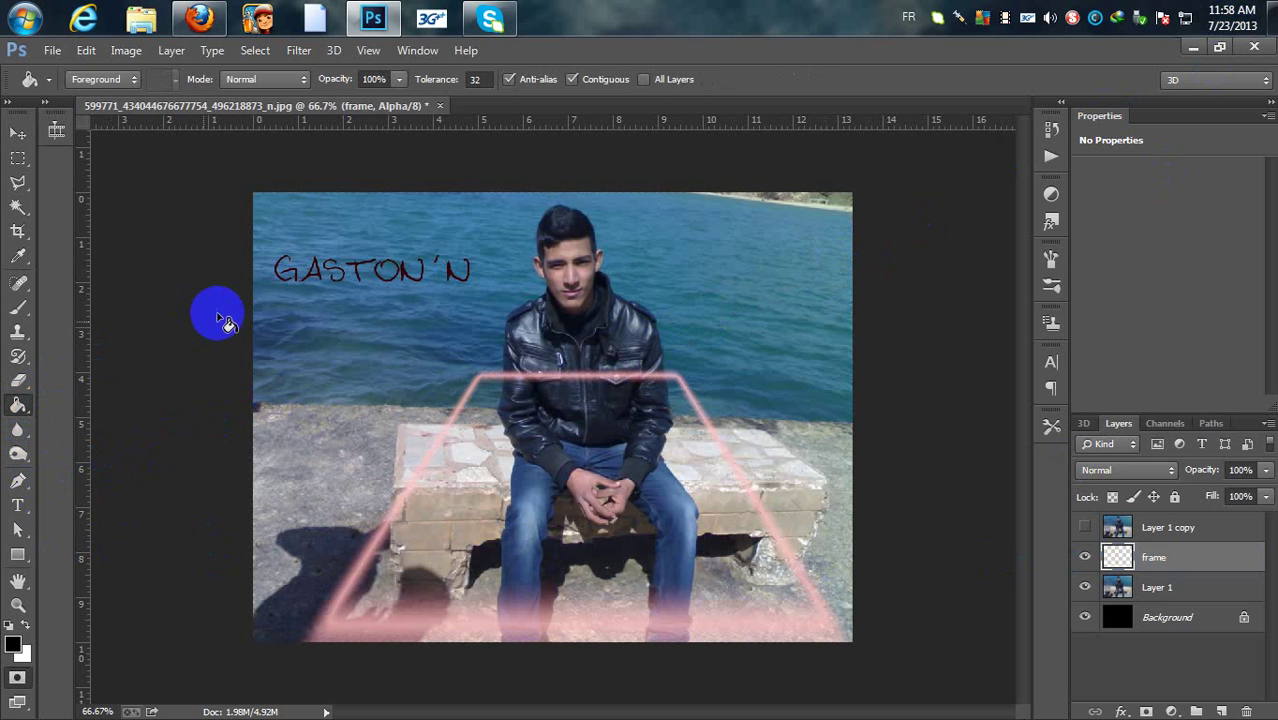
{"action": "left_click", "coordinate": [328, 318]}
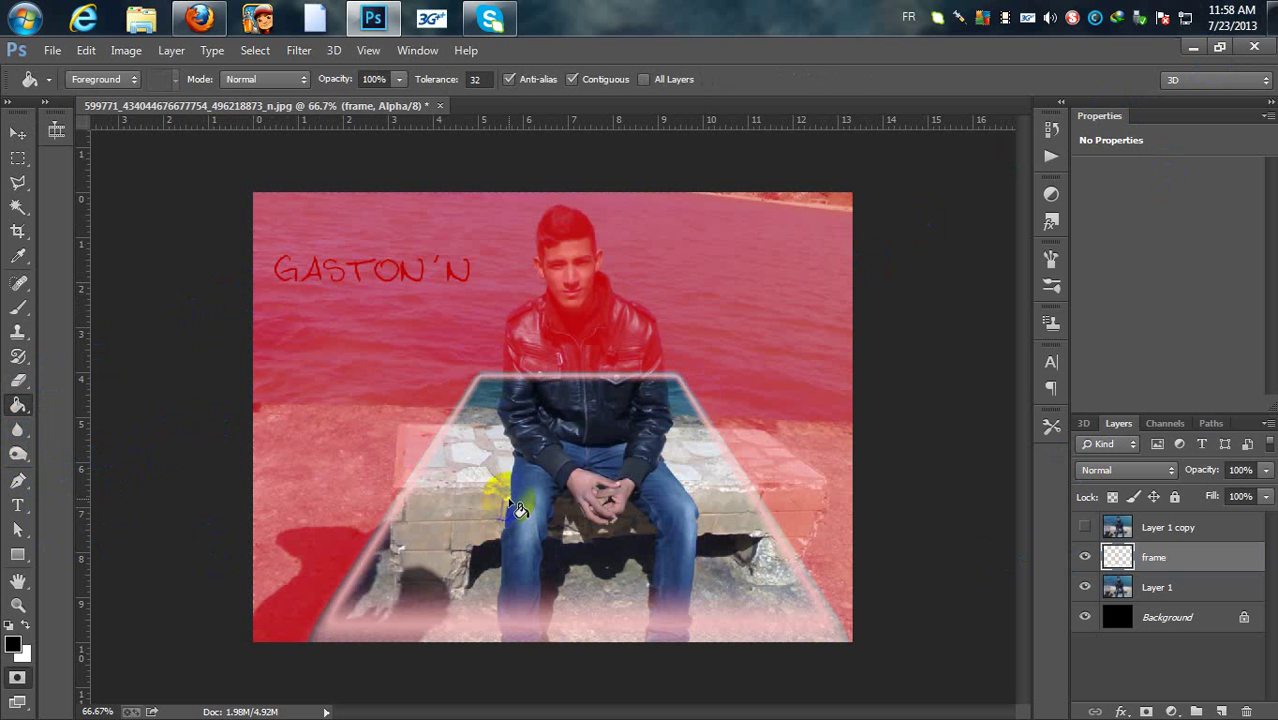
{"action": "key", "text": "ctrl+2"}
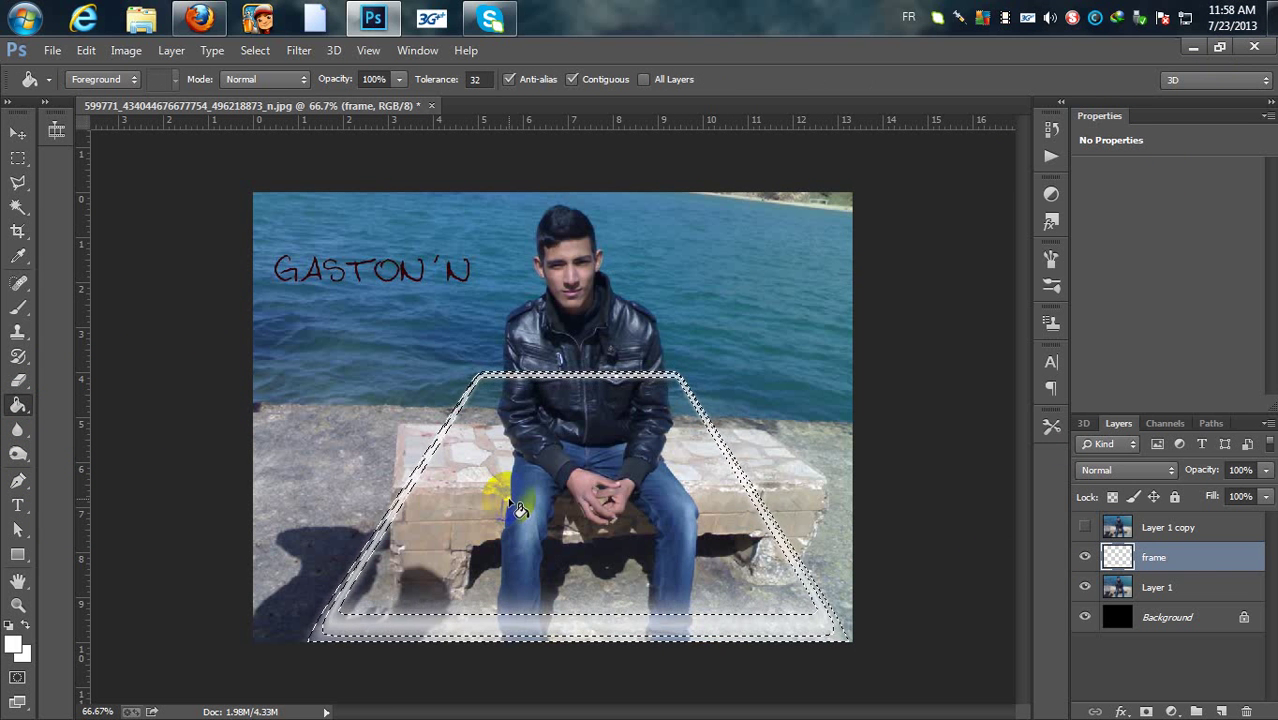
{"action": "left_click", "coordinate": [1208, 590]}
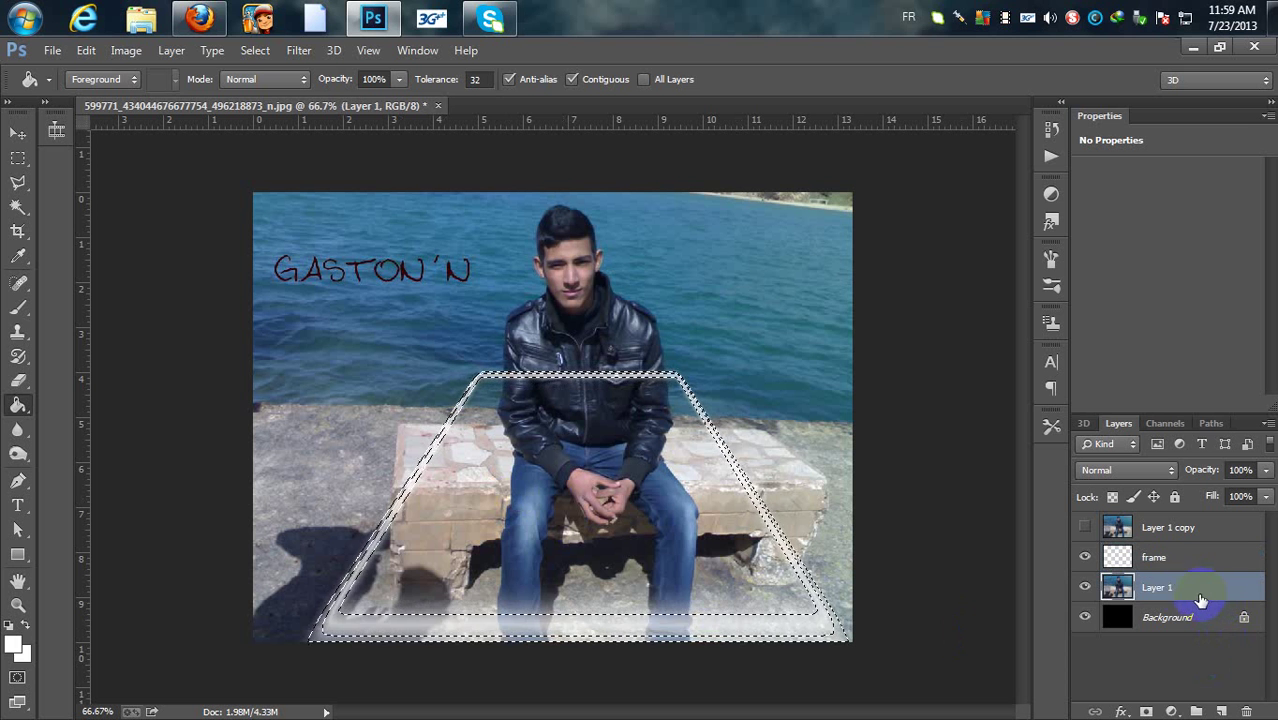
Add a trapezoid layer mask to Layer 1 and make Layer 1 copy visible again
{"action": "left_click", "coordinate": [1146, 711]}
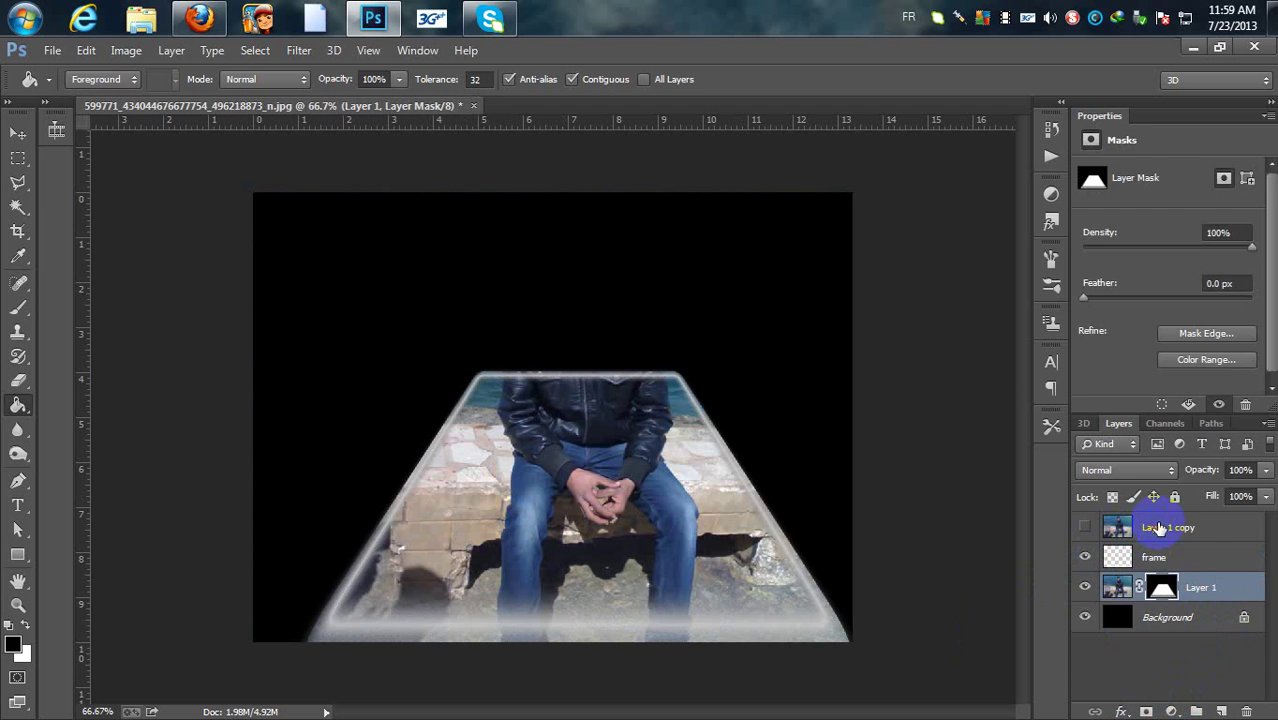
{"action": "left_click", "coordinate": [1157, 527]}
{"action": "left_click", "coordinate": [1085, 528]}
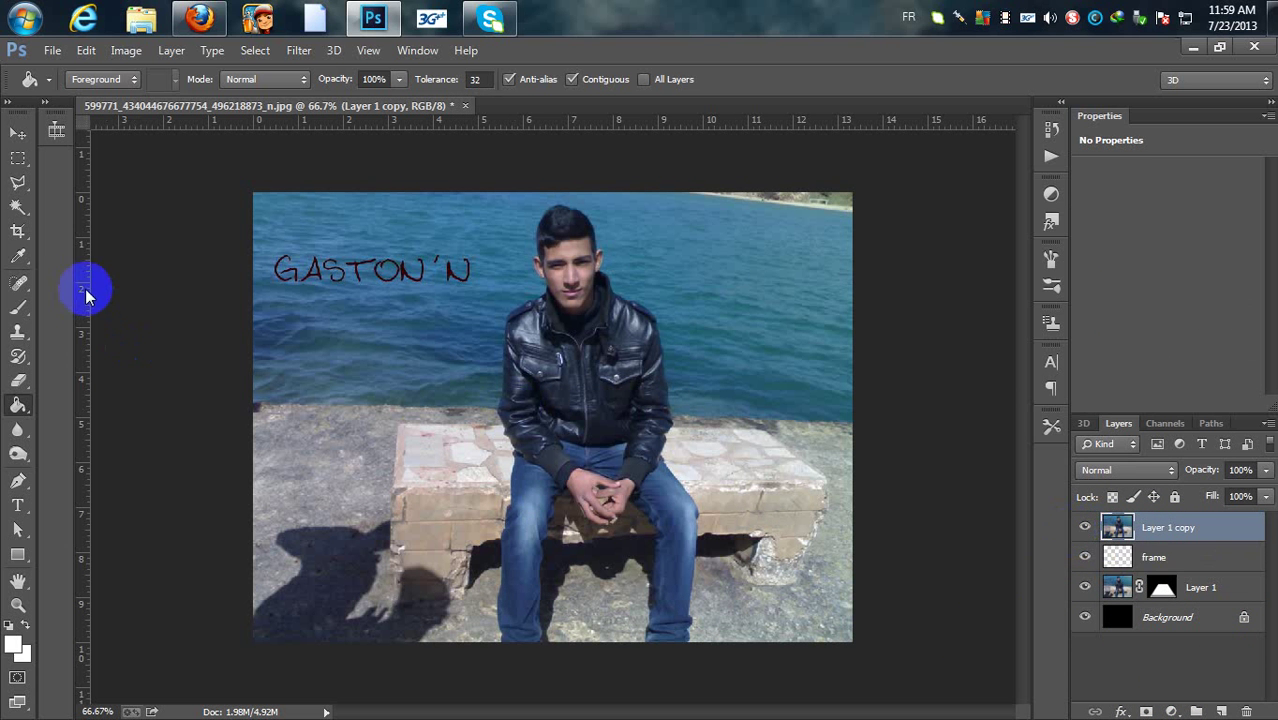
Try selecting the man with the Magic Wand by clicking his hair
{"action": "left_click", "coordinate": [15, 206]}
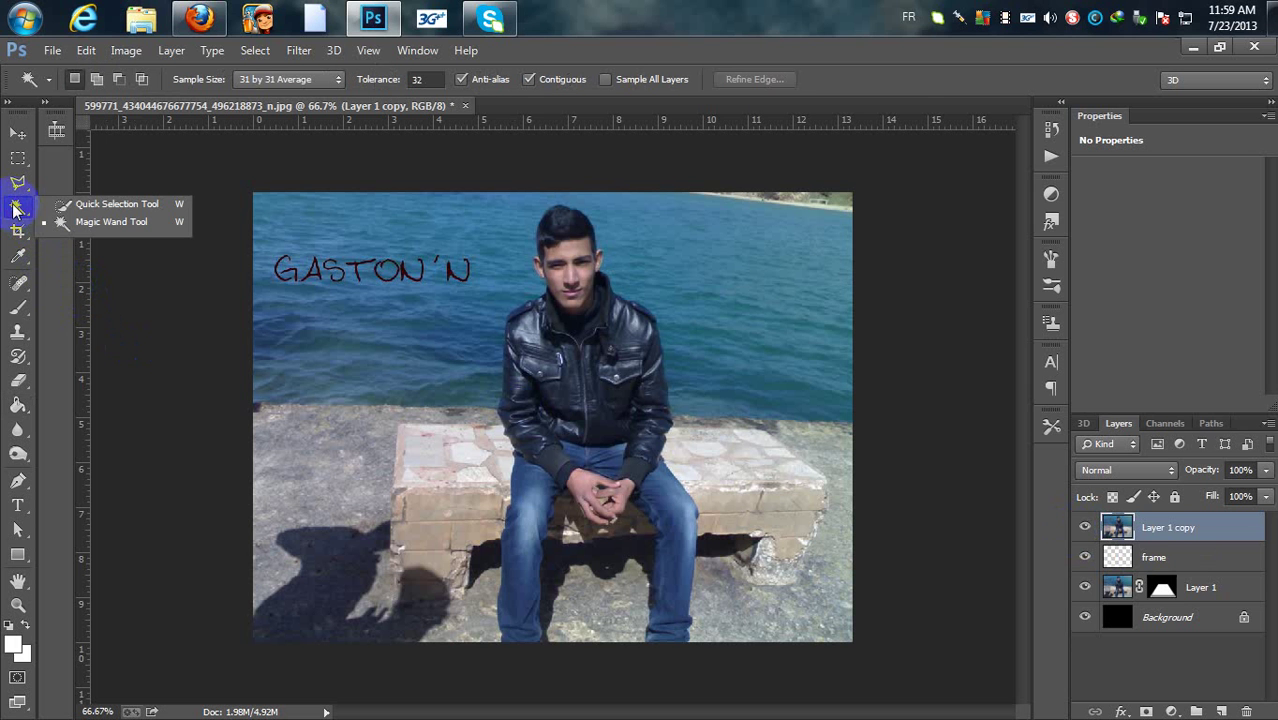
{"action": "left_click", "coordinate": [58, 221]}
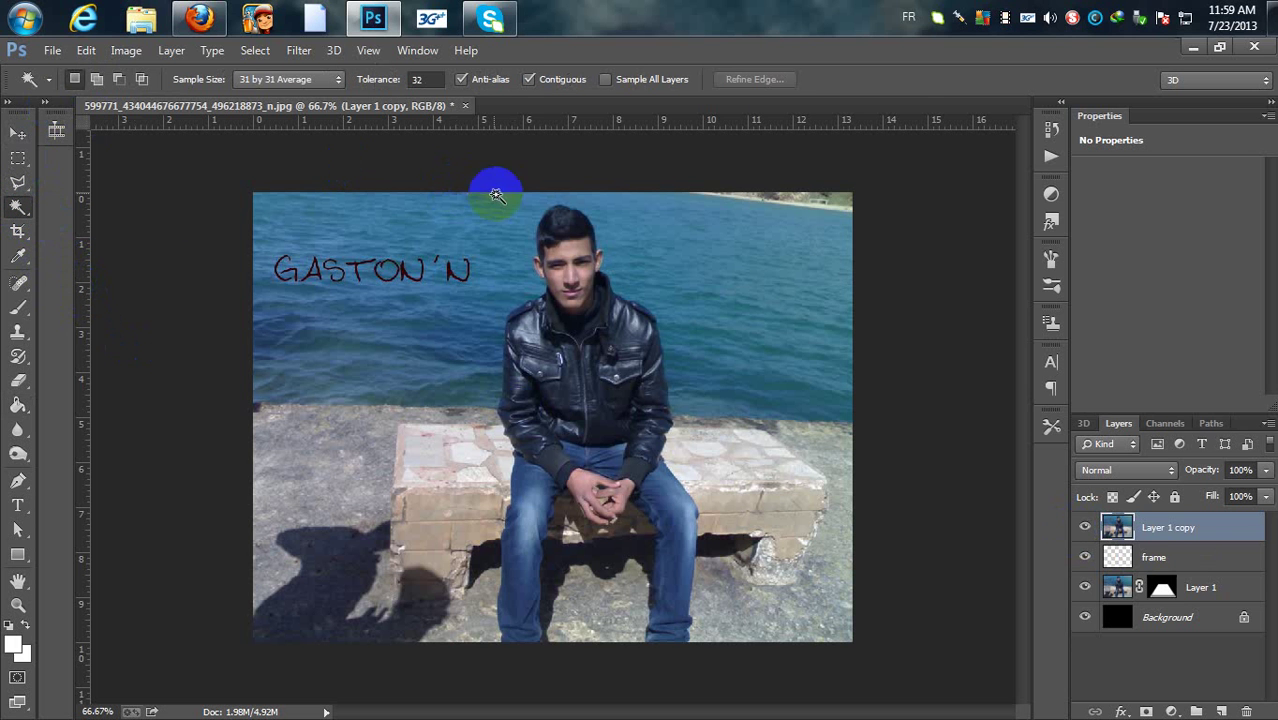
{"action": "left_click", "coordinate": [562, 231]}
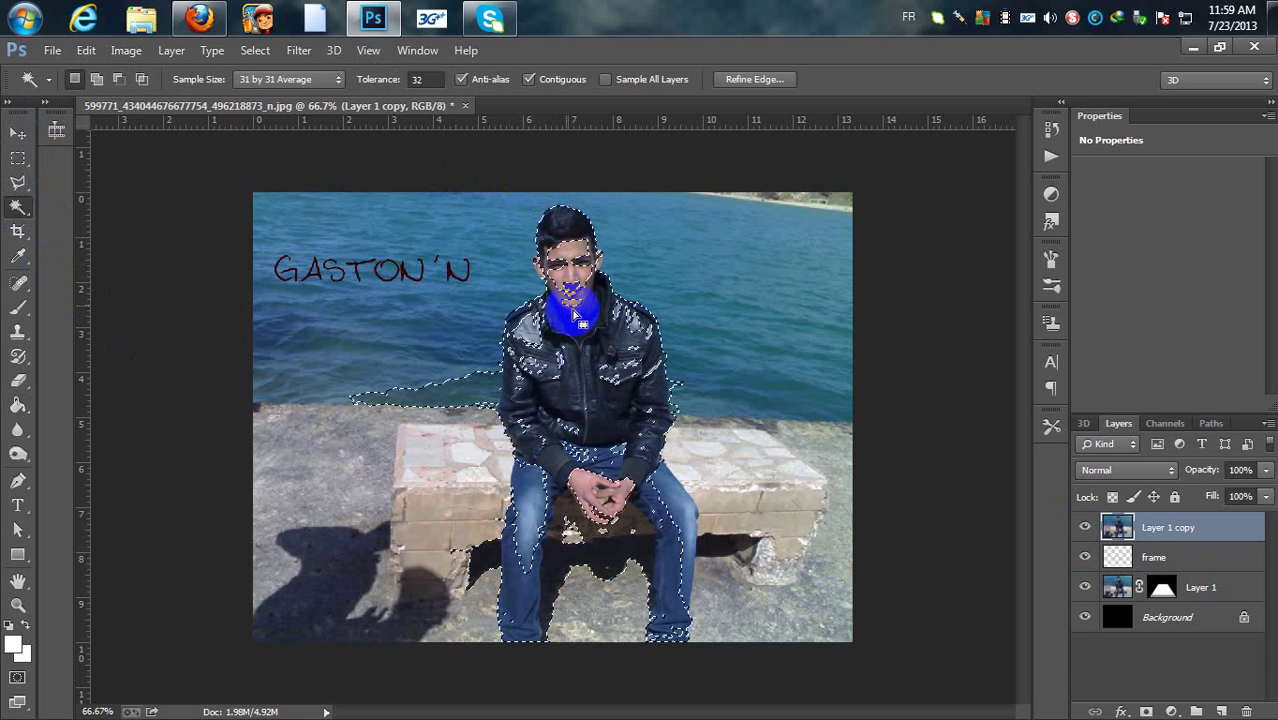
Undo the Magic Wand selection and brush a Quick Selection over the man, including his arms and hands
{"action": "right_click", "coordinate": [18, 206]}
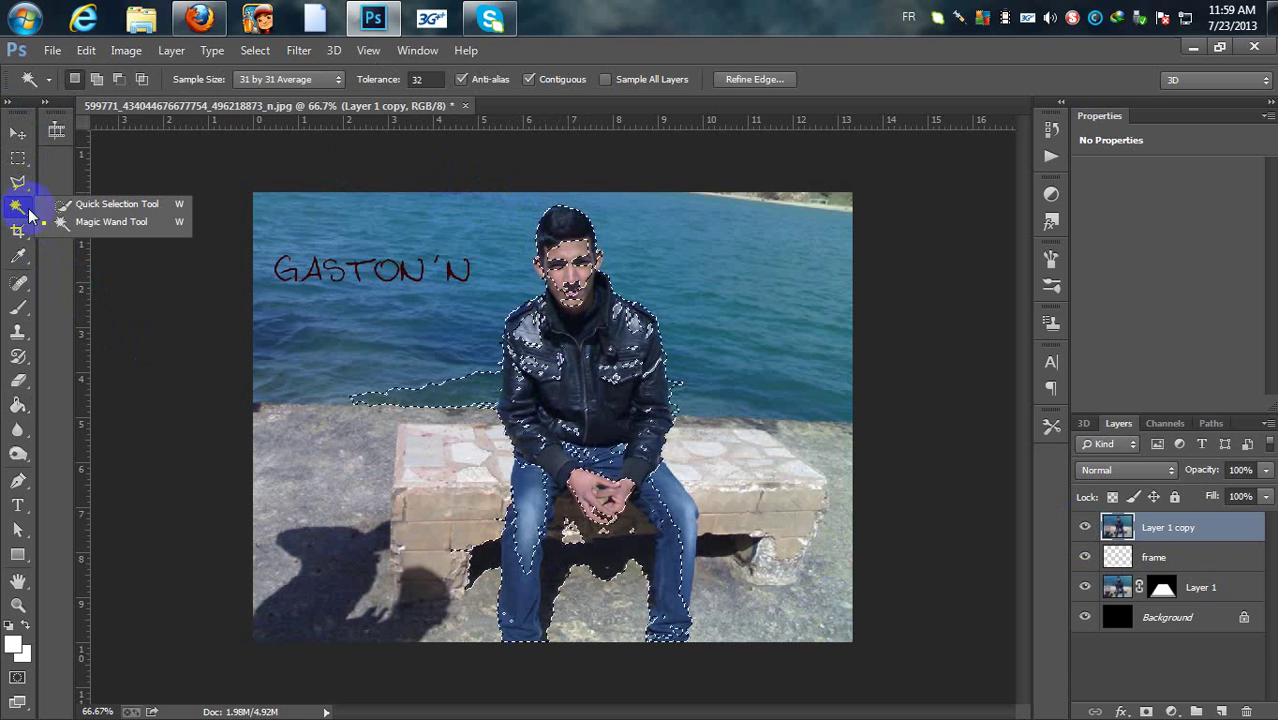
{"action": "left_click", "coordinate": [60, 207]}
{"action": "left_click", "coordinate": [86, 50]}
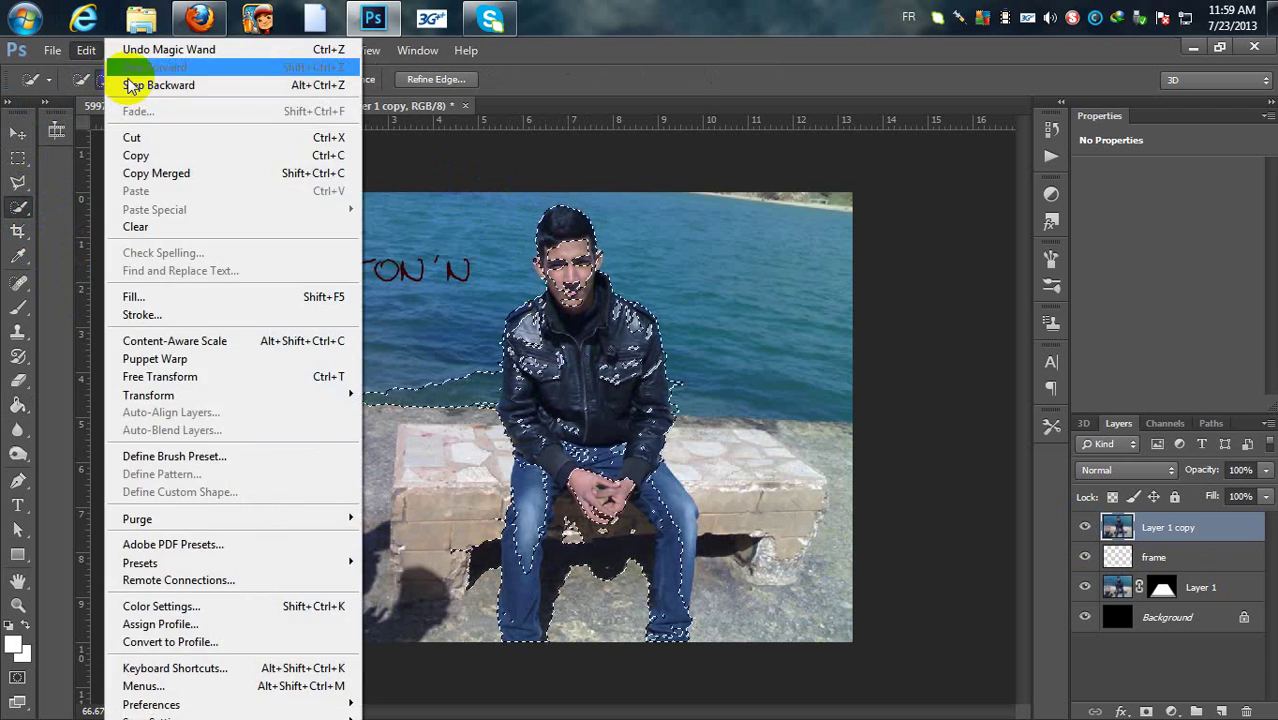
{"action": "left_click", "coordinate": [158, 85]}
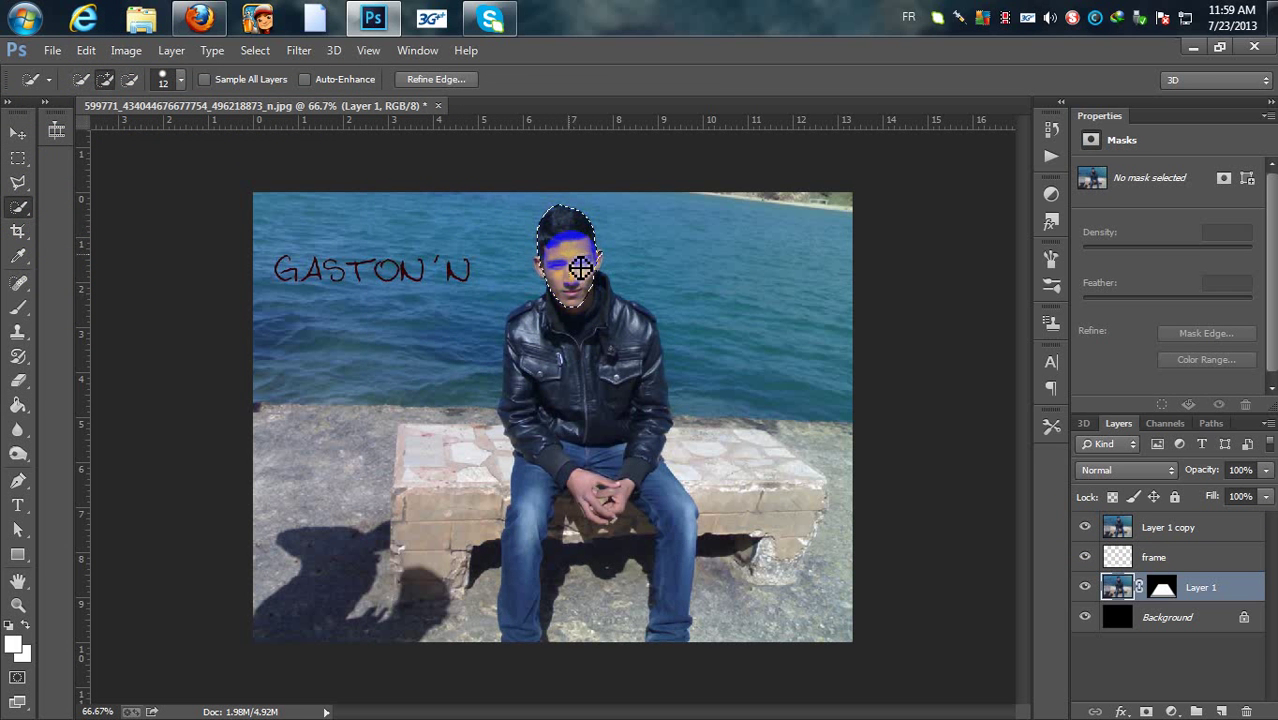
{"action": "mouse_move", "coordinate": [643, 427]}
{"action": "left_mouse_down"}
{"action": "mouse_move", "coordinate": [642, 497]}
{"action": "mouse_move", "coordinate": [590, 511]}
{"action": "mouse_move", "coordinate": [564, 462]}
{"action": "mouse_move", "coordinate": [558, 351]}
{"action": "mouse_move", "coordinate": [531, 325]}
{"action": "mouse_move", "coordinate": [520, 408]}
{"action": "mouse_move", "coordinate": [524, 369]}
{"action": "mouse_move", "coordinate": [545, 507]}
{"action": "mouse_move", "coordinate": [530, 643]}
{"action": "mouse_move", "coordinate": [634, 646]}
{"action": "mouse_move", "coordinate": [651, 582]}
{"action": "mouse_move", "coordinate": [597, 332]}
{"action": "mouse_move", "coordinate": [607, 266]}
{"action": "mouse_move", "coordinate": [541, 274]}
{"action": "mouse_move", "coordinate": [555, 295]}
{"action": "mouse_move", "coordinate": [557, 438]}
{"action": "mouse_move", "coordinate": [588, 563]}
{"action": "mouse_move", "coordinate": [585, 645]}
{"action": "mouse_move", "coordinate": [573, 519]}
{"action": "mouse_move", "coordinate": [557, 633]}
{"action": "mouse_move", "coordinate": [599, 631]}
{"action": "mouse_move", "coordinate": [616, 565]}
{"action": "mouse_move", "coordinate": [617, 645]}
{"action": "mouse_move", "coordinate": [626, 605]}
{"action": "mouse_move", "coordinate": [597, 639]}
{"action": "mouse_move", "coordinate": [607, 644]}
{"action": "mouse_move", "coordinate": [616, 614]}
{"action": "mouse_move", "coordinate": [603, 645]}
{"action": "mouse_move", "coordinate": [642, 618]}
{"action": "mouse_move", "coordinate": [640, 525]}
{"action": "mouse_move", "coordinate": [642, 643]}
{"action": "mouse_move", "coordinate": [651, 556]}
{"action": "mouse_move", "coordinate": [611, 559]}
{"action": "mouse_move", "coordinate": [569, 641]}
{"action": "mouse_move", "coordinate": [581, 640]}
{"action": "mouse_move", "coordinate": [563, 645]}
{"action": "mouse_move", "coordinate": [564, 585]}
{"action": "left_mouse_up"}
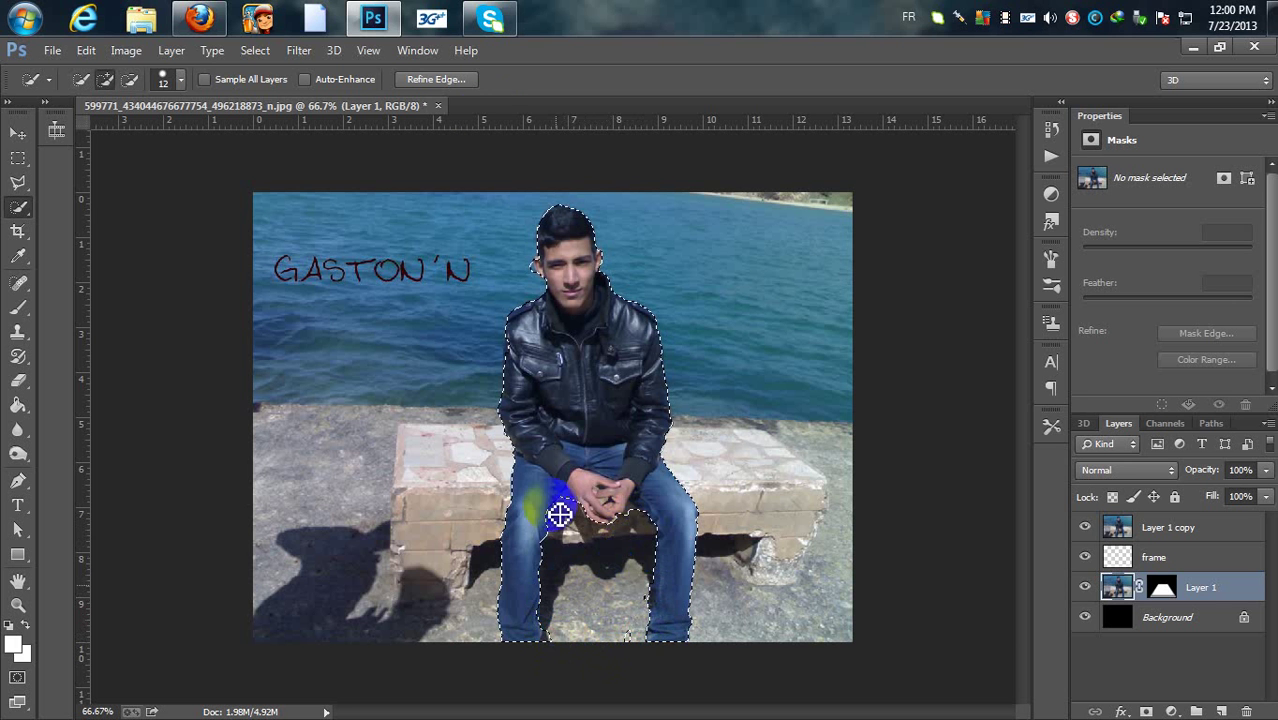
In Refine Edge, use the Refine Radius brush, enable Smart Radius at 3.8 px, and apply
{"action": "left_click", "coordinate": [254, 50]}
{"action": "left_click", "coordinate": [296, 256]}
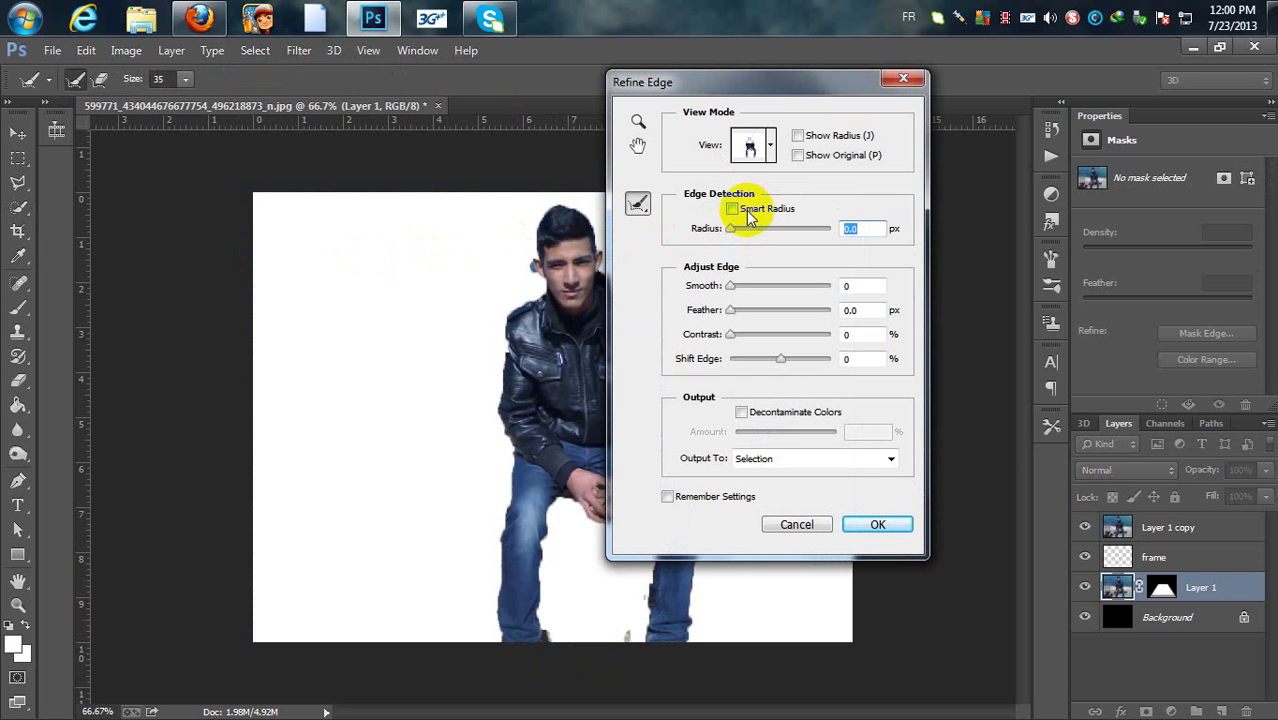
{"action": "left_click", "coordinate": [638, 203]}
{"action": "left_click", "coordinate": [688, 210]}
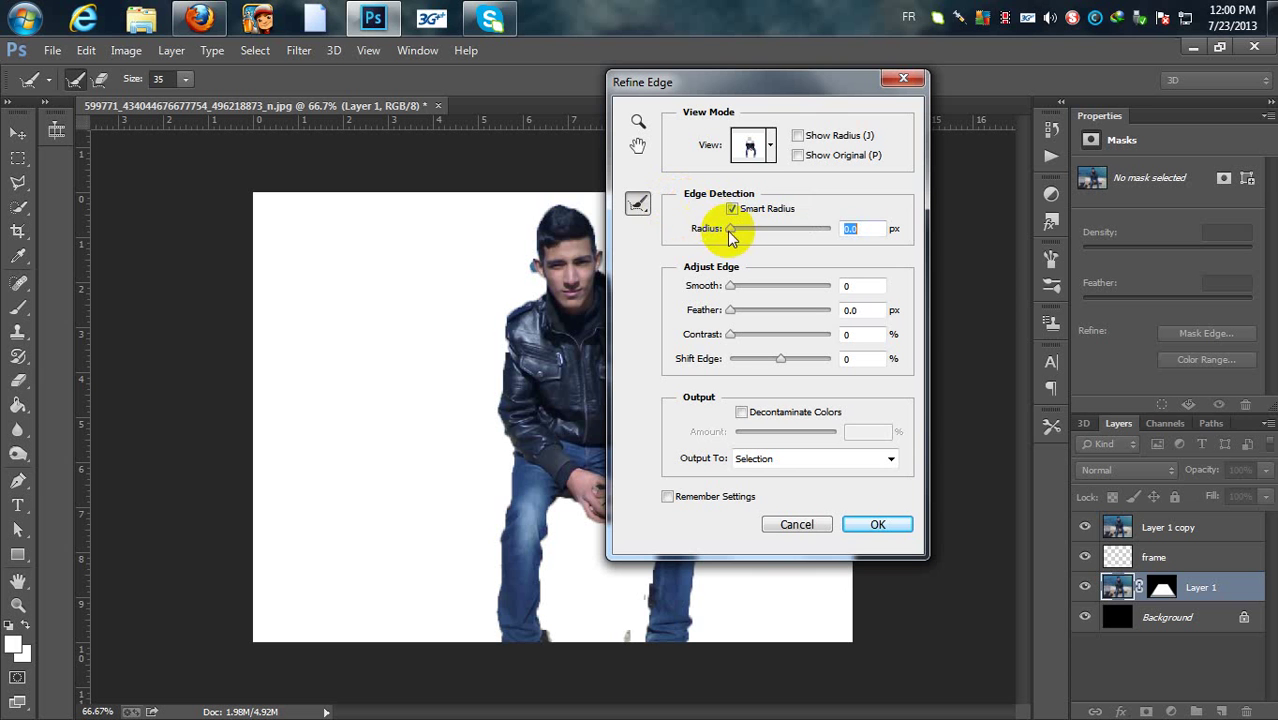
{"action": "left_click_drag", "start_coordinate": [740, 230], "coordinate": [770, 240]}
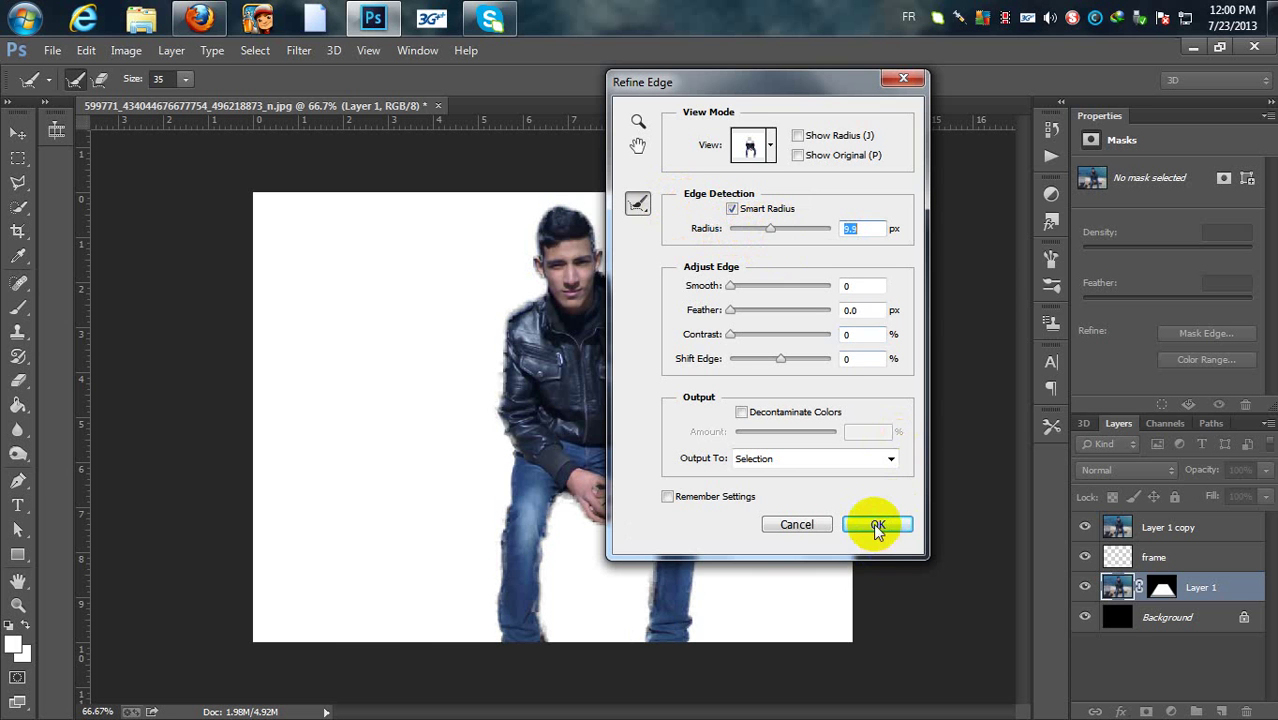
{"action": "left_click", "coordinate": [877, 528]}
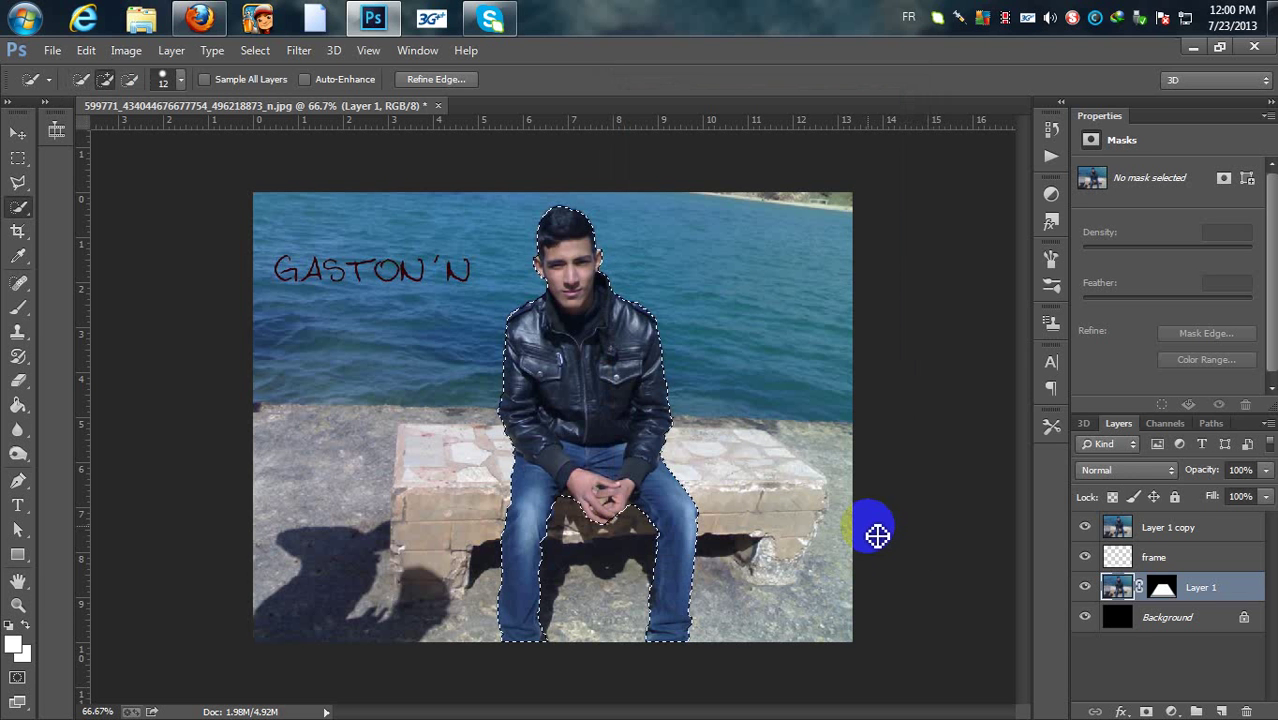
Add a layer mask to Layer 1 copy from the man's selection
{"action": "left_click", "coordinate": [1210, 530]}
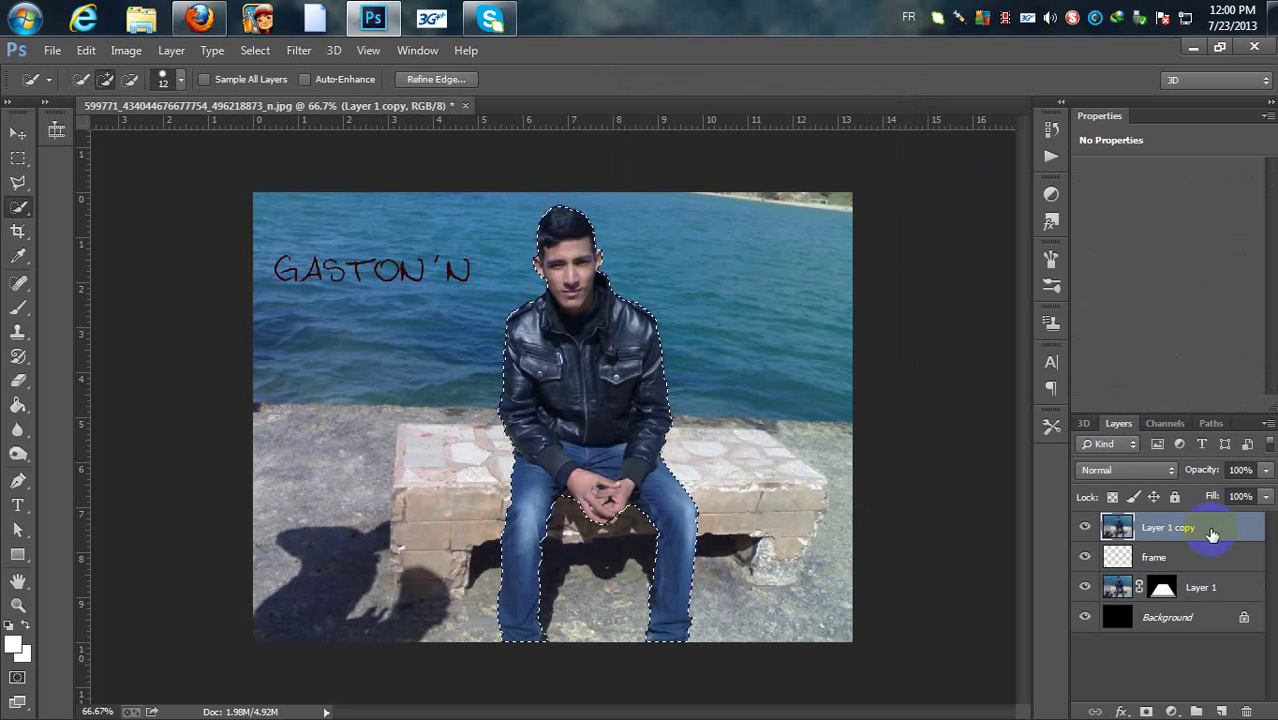
{"action": "left_click", "coordinate": [1146, 708]}
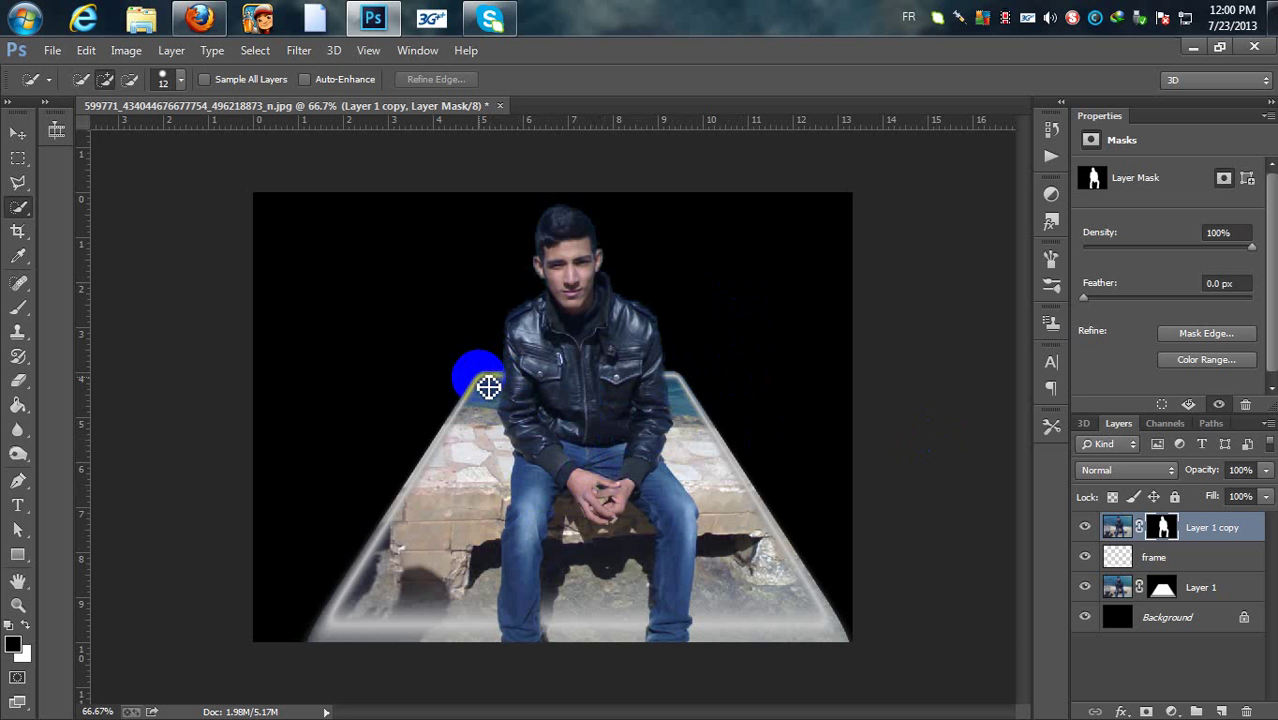
{"action": "mouse_move", "coordinate": [493, 392]}
{"action": "left_mouse_down"}
{"action": "mouse_move", "coordinate": [479, 485]}
{"action": "mouse_move", "coordinate": [445, 499]}
{"action": "mouse_move", "coordinate": [422, 456]}
{"action": "left_mouse_up"}
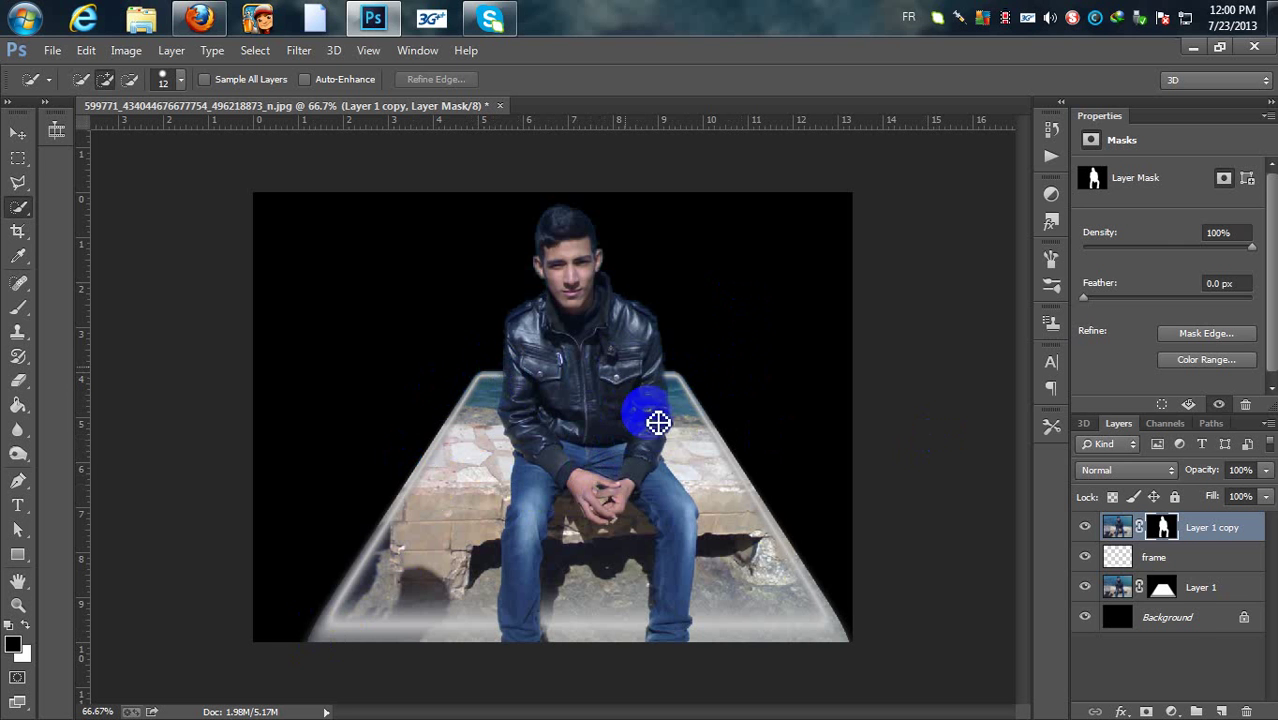
{"action": "left_click", "coordinate": [1165, 592]}
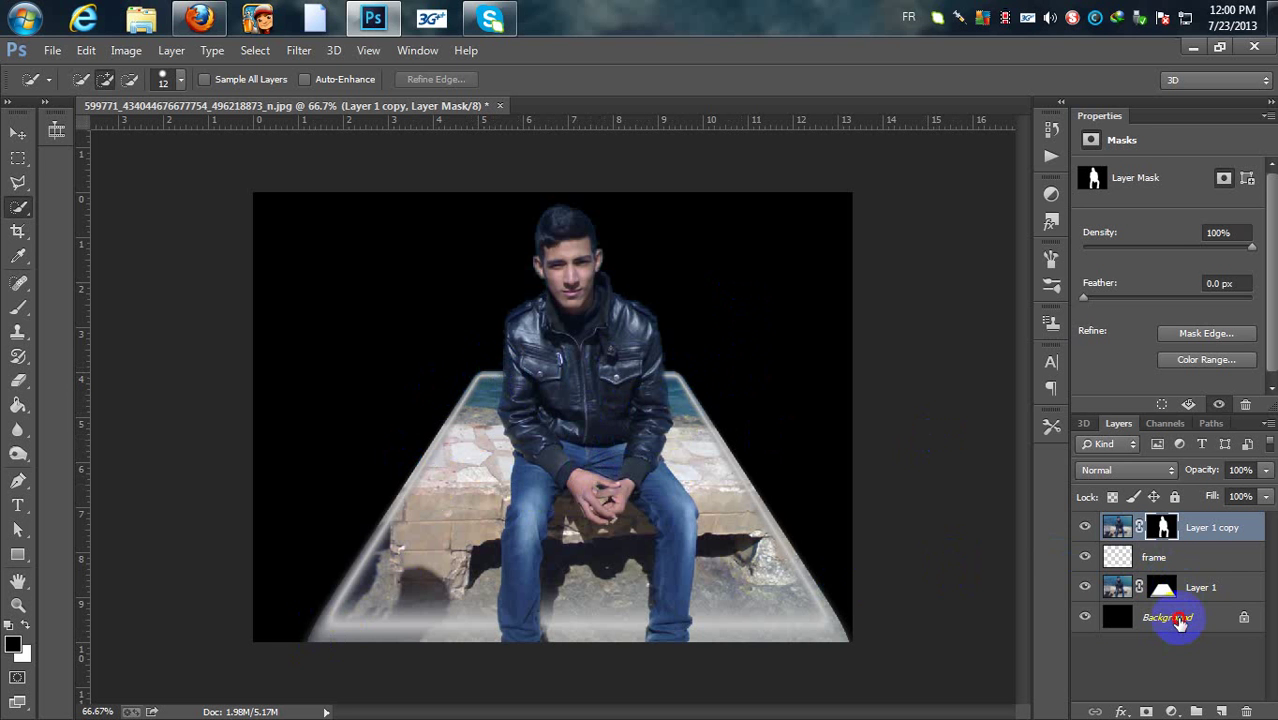
On the Background layer, open the Gradient Editor and set the end opacity stop to 100
{"action": "left_click", "coordinate": [1180, 619]}
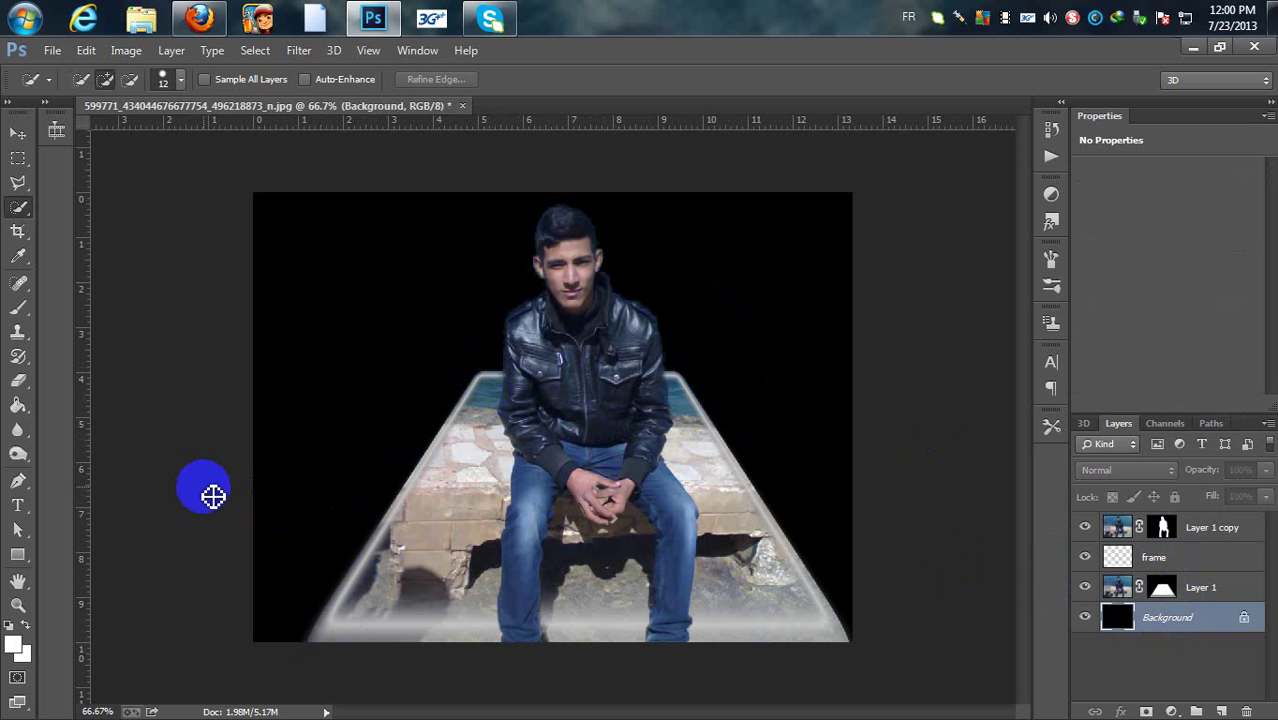
{"action": "mouse_move", "coordinate": [17, 405]}
{"action": "left_mouse_down"}
{"action": "mouse_move", "coordinate": [63, 410]}
{"action": "mouse_move", "coordinate": [95, 394]}
{"action": "left_mouse_up"}
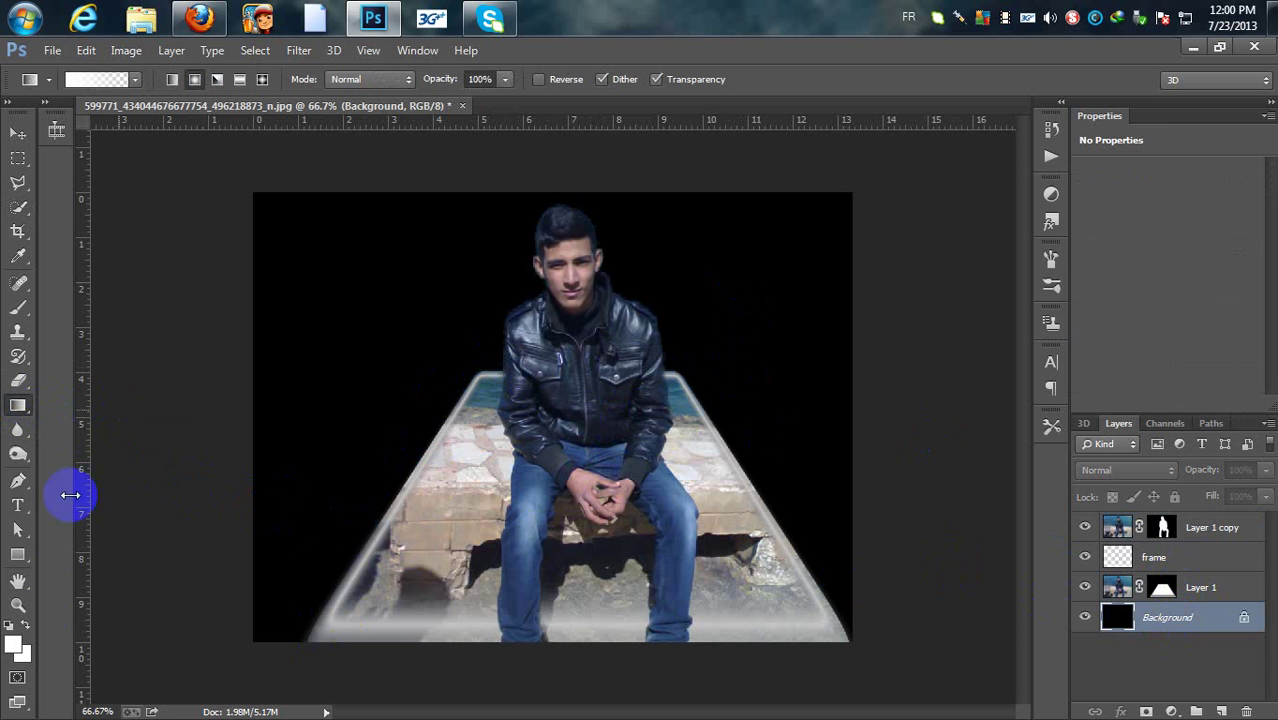
{"action": "left_click", "coordinate": [98, 80]}
{"action": "left_click", "coordinate": [809, 484]}
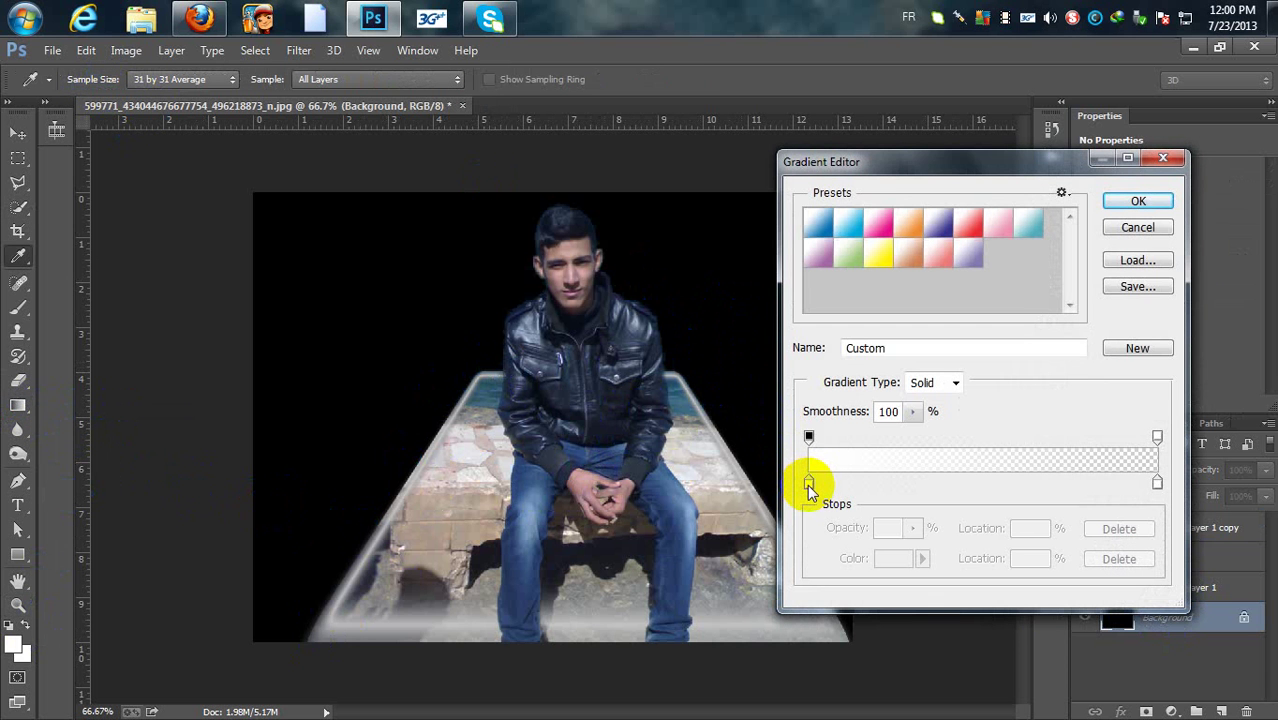
{"action": "left_click", "coordinate": [1157, 437]}
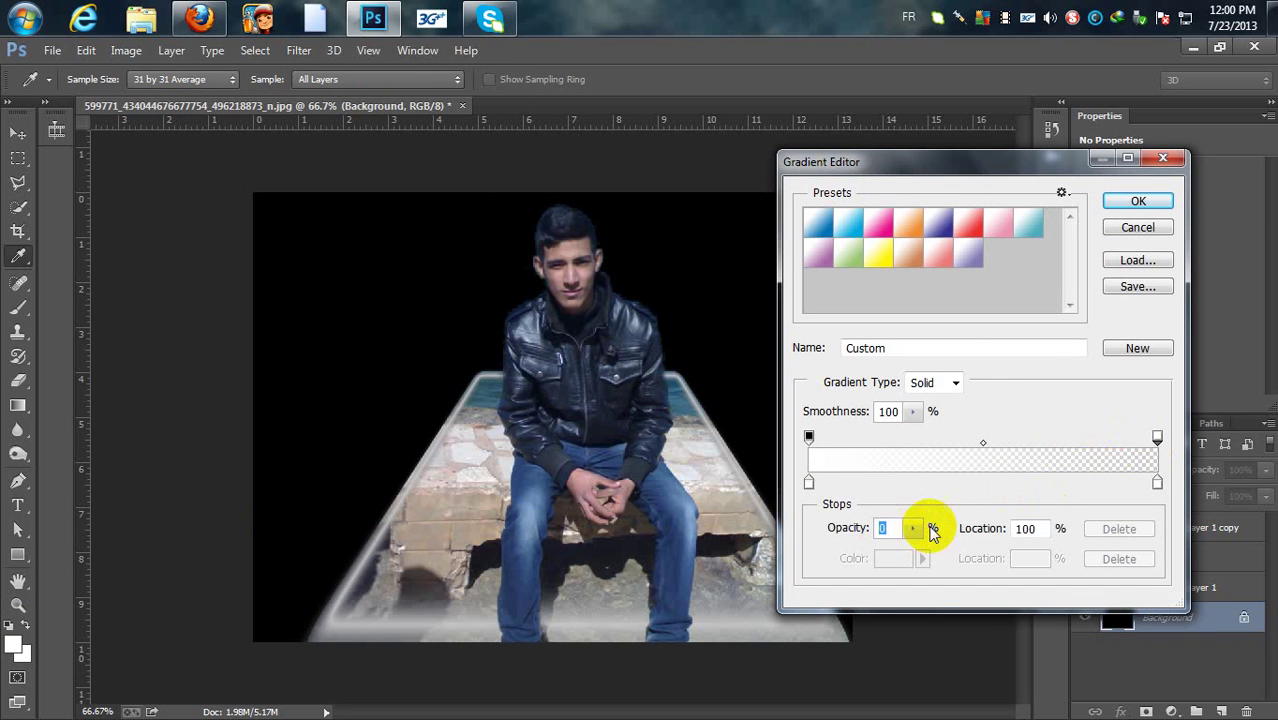
{"action": "left_click", "coordinate": [914, 533]}
{"action": "left_click_drag", "start_coordinate": [913, 556], "coordinate": [1033, 556]}
{"action": "left_click", "coordinate": [1158, 484]}
Set the gradient's end colour stop to light grey d1d1d1 and accept the gradient
{"action": "left_click", "coordinate": [1158, 484]}
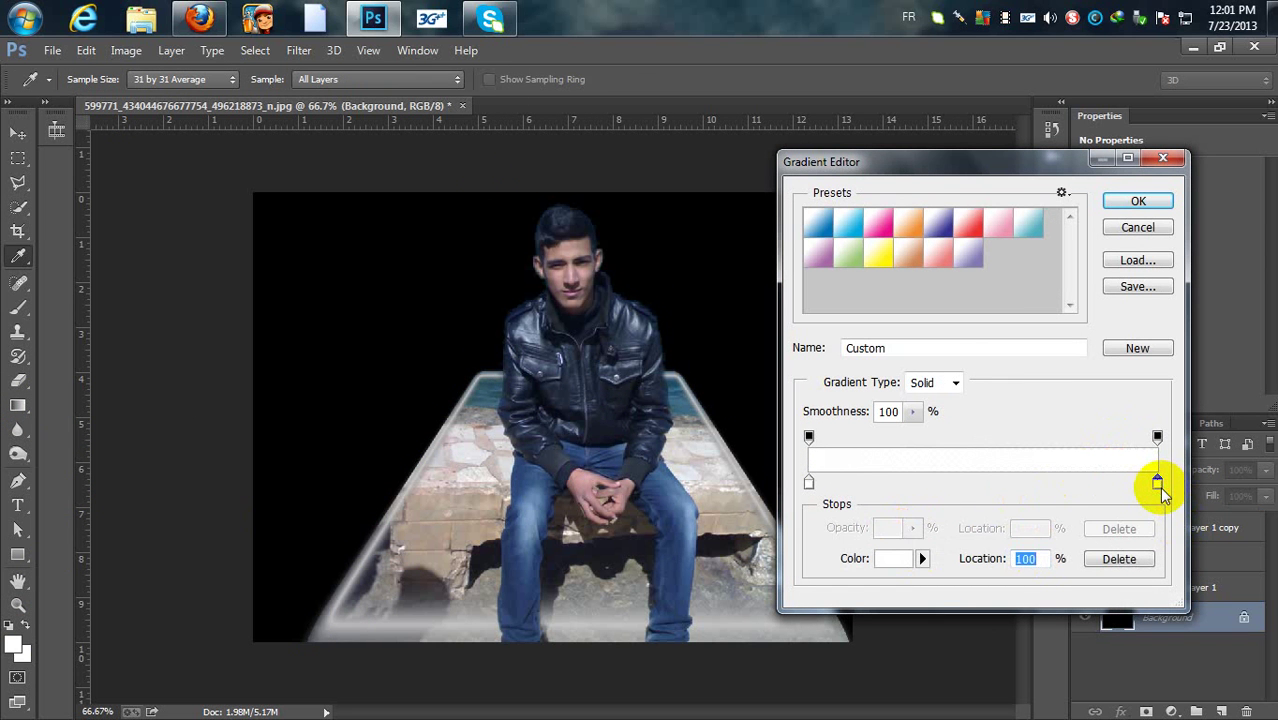
{"action": "double_click", "coordinate": [1158, 486]}
{"action": "left_click_drag", "start_coordinate": [593, 311], "coordinate": [350, 205]}
{"action": "left_click", "coordinate": [785, 163]}
{"action": "left_click", "coordinate": [1135, 200]}
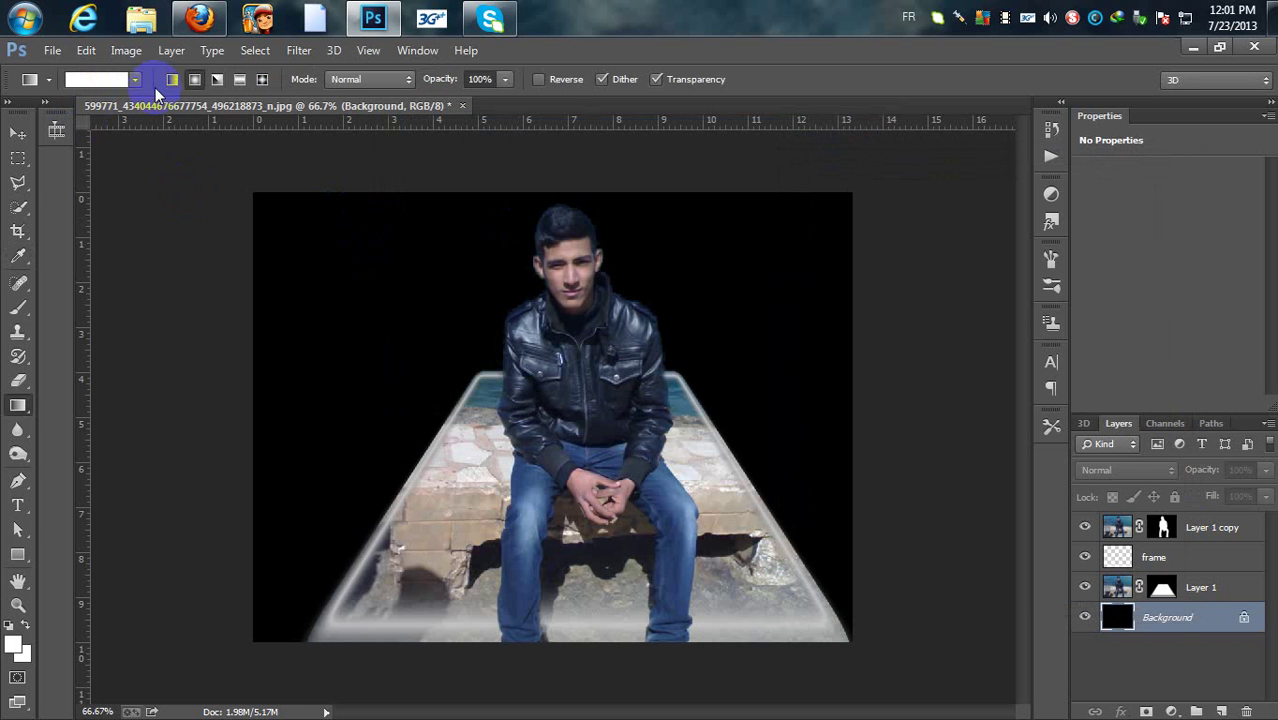
Try a radial gradient from the man's head, then step it back
{"action": "left_click", "coordinate": [195, 80]}
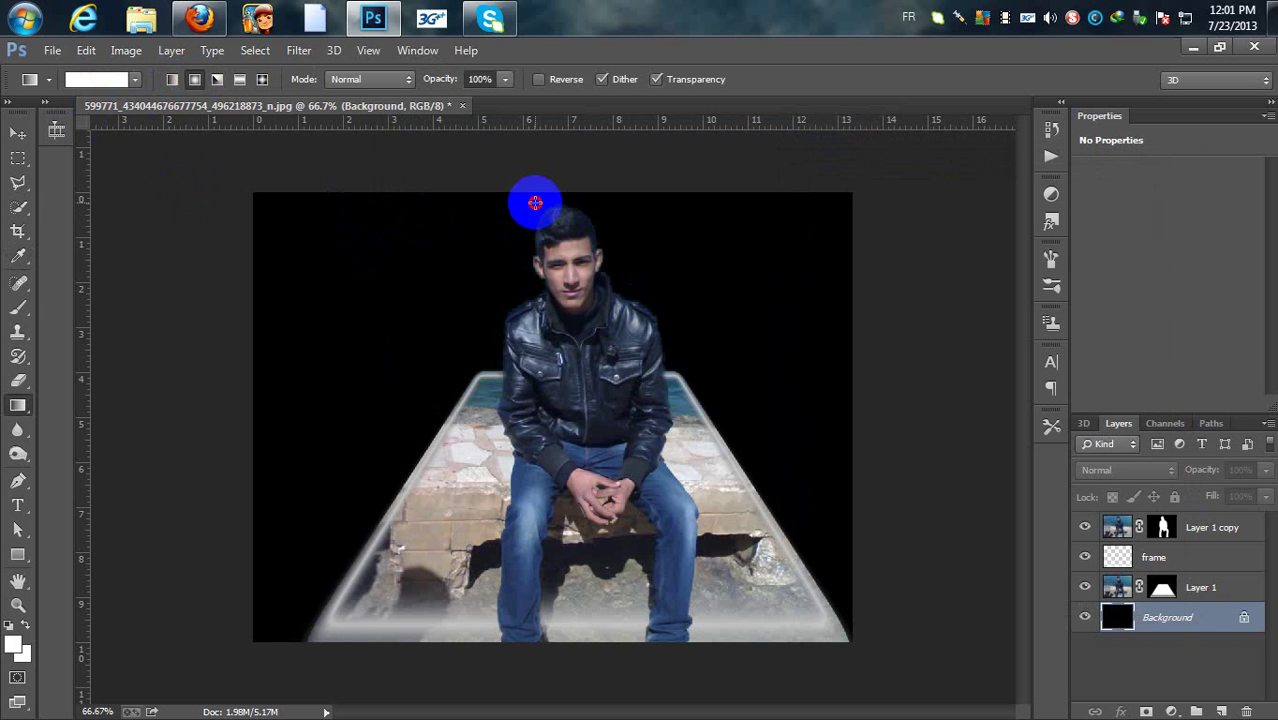
{"action": "left_click_drag", "start_coordinate": [535, 203], "coordinate": [561, 597]}
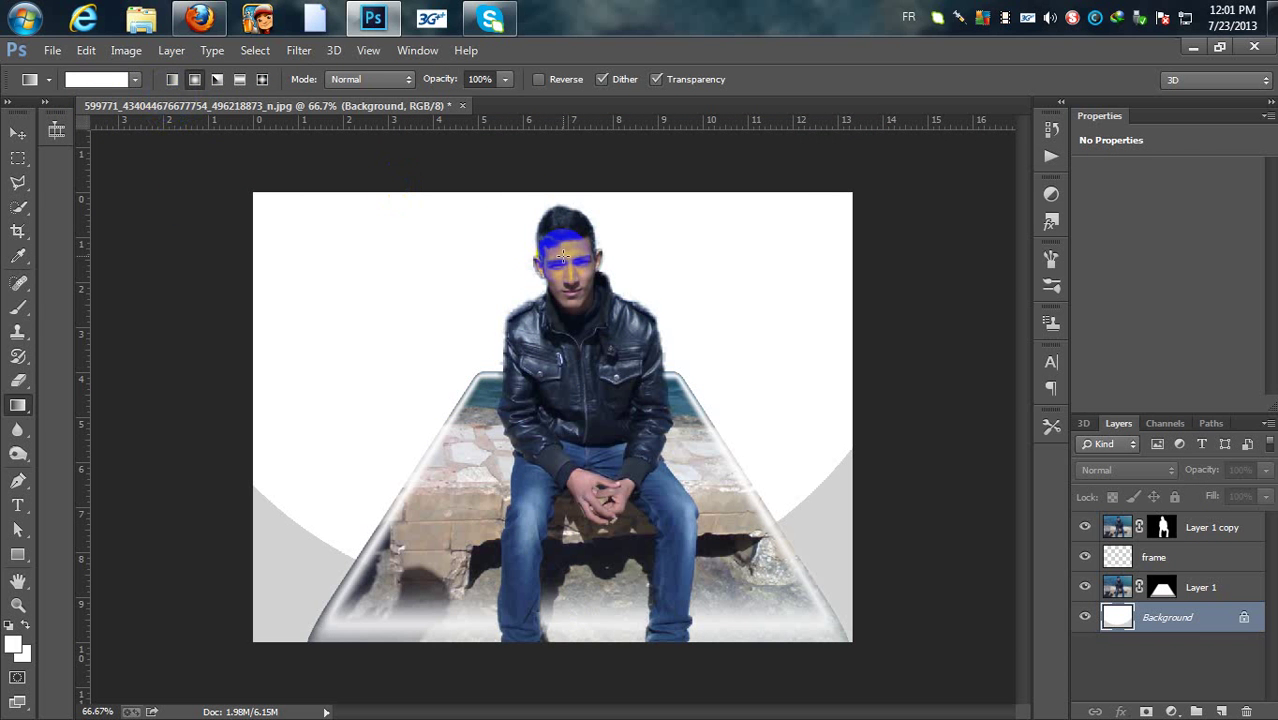
{"action": "left_click", "coordinate": [86, 50]}
{"action": "left_click", "coordinate": [115, 86]}
Undo the gradient drawn on Layer 1 copy and drag the white-to-grey gradient down the Background layer
{"action": "left_click_drag", "start_coordinate": [519, 205], "coordinate": [551, 499]}
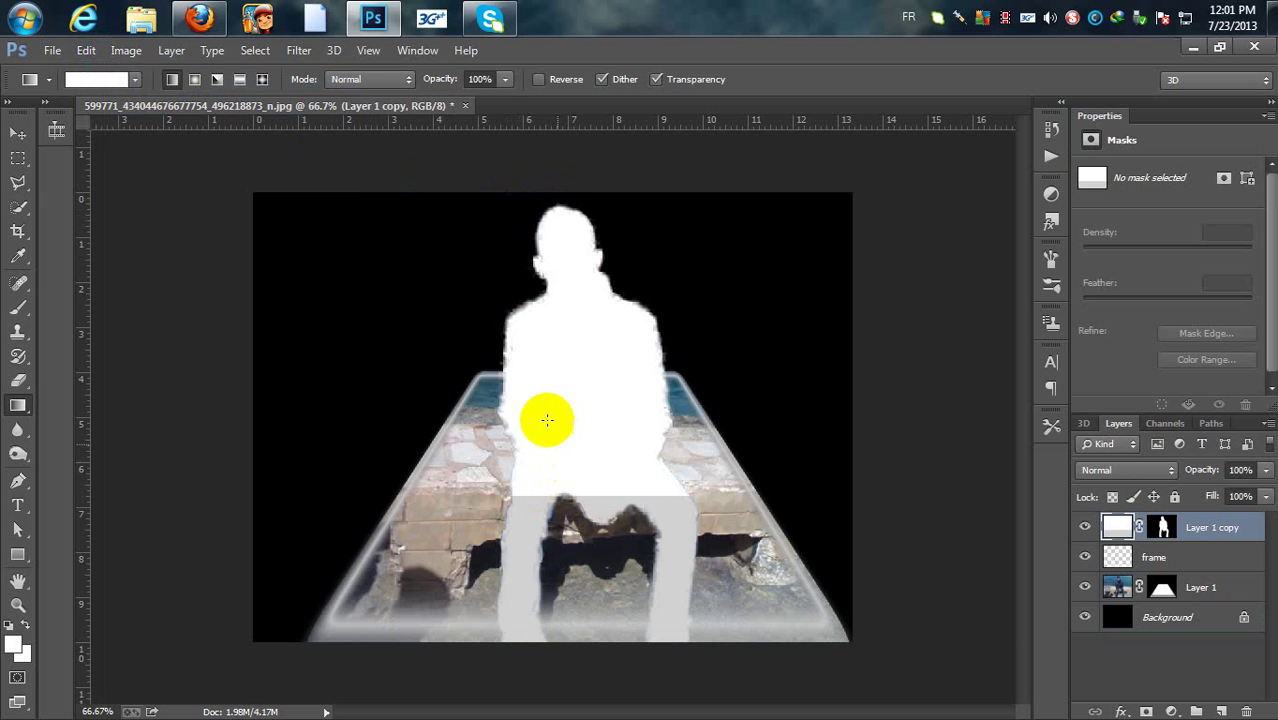
{"action": "left_click", "coordinate": [86, 50]}
{"action": "left_click", "coordinate": [135, 87]}
{"action": "left_click", "coordinate": [1210, 645]}
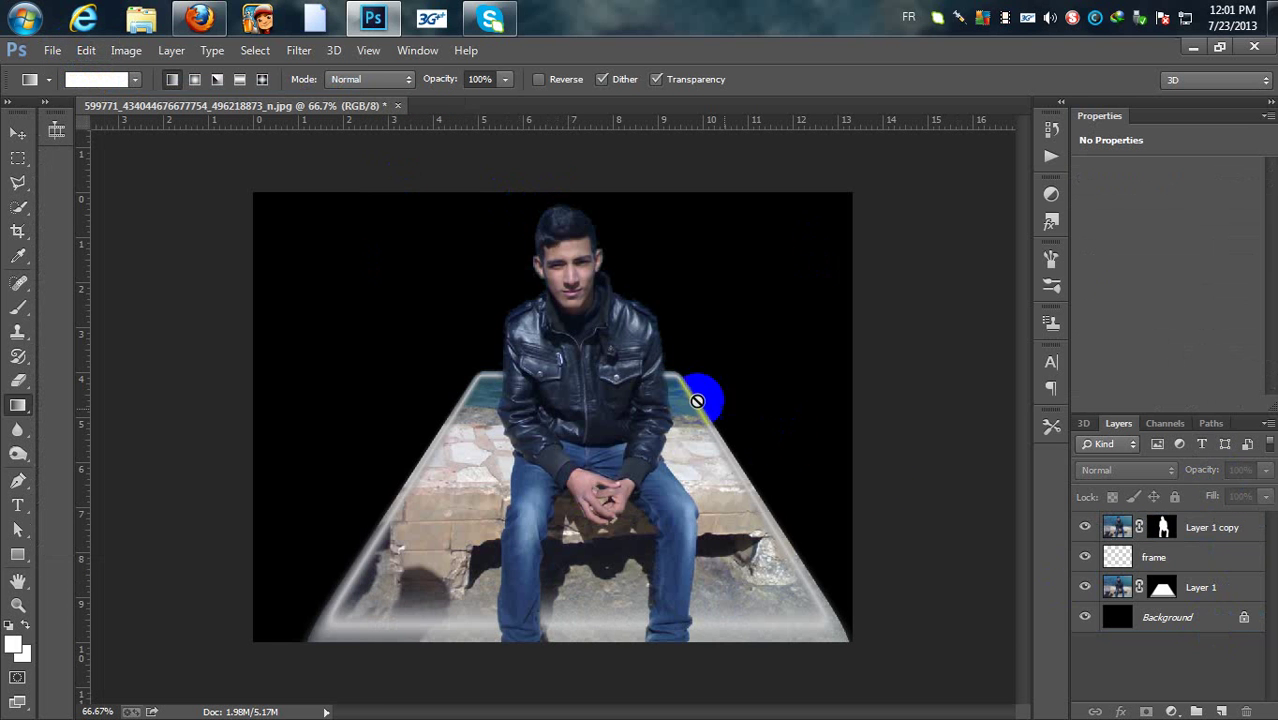
{"action": "left_click", "coordinate": [1206, 630]}
{"action": "left_click_drag", "start_coordinate": [556, 228], "coordinate": [517, 570]}
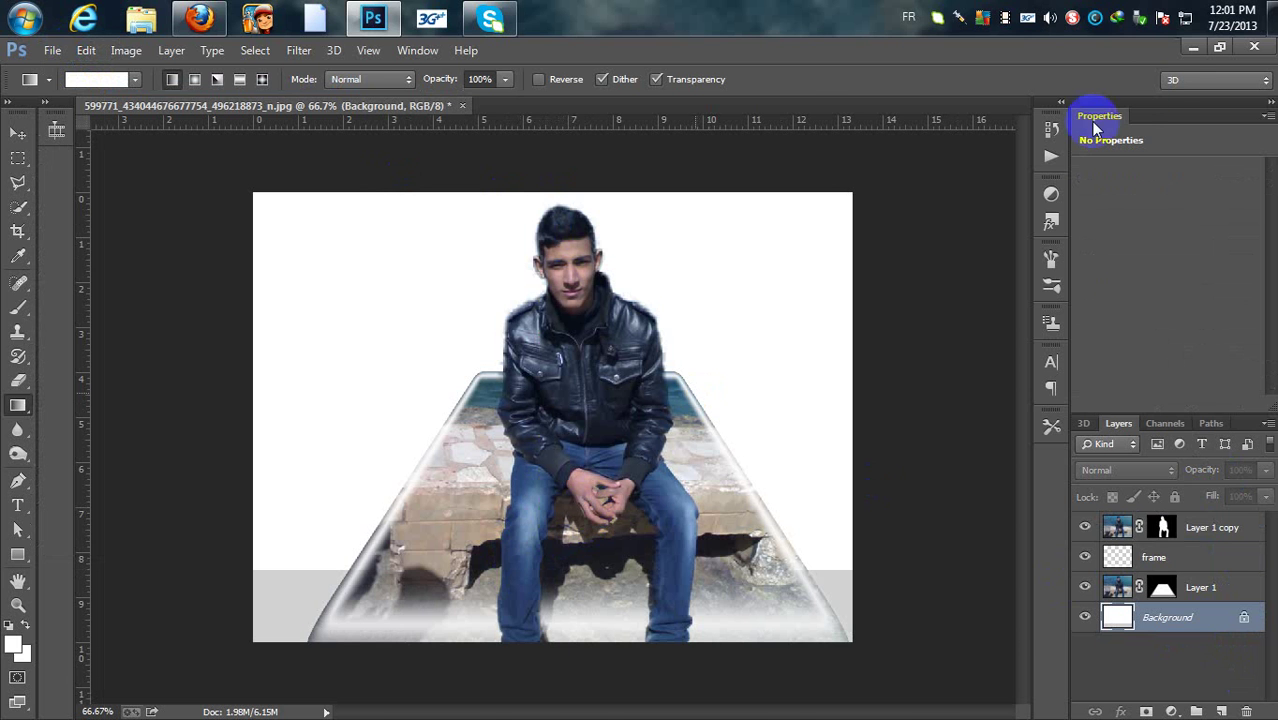
Minimize Photoshop and refresh the Windows desktop twice
{"action": "left_click", "coordinate": [1192, 47]}
{"action": "right_click", "coordinate": [629, 195]}
{"action": "left_click", "coordinate": [690, 244]}
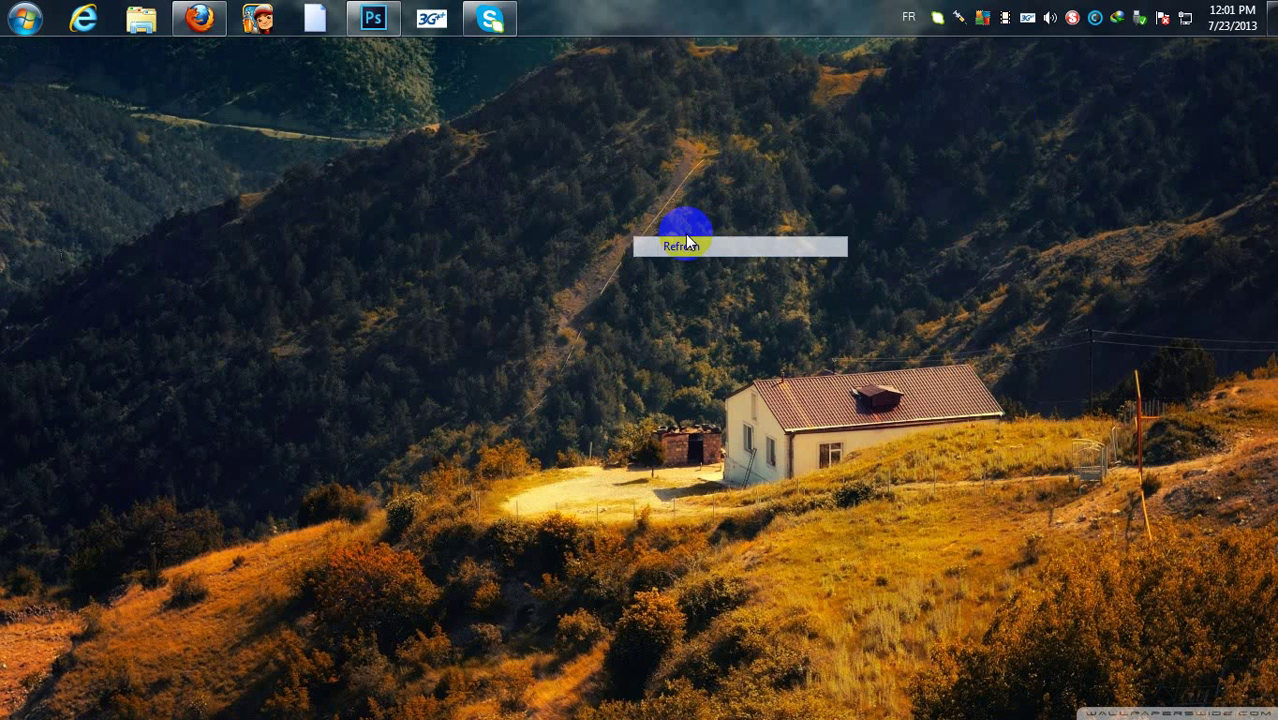
{"action": "right_click", "coordinate": [453, 195]}
{"action": "left_click", "coordinate": [537, 251]}
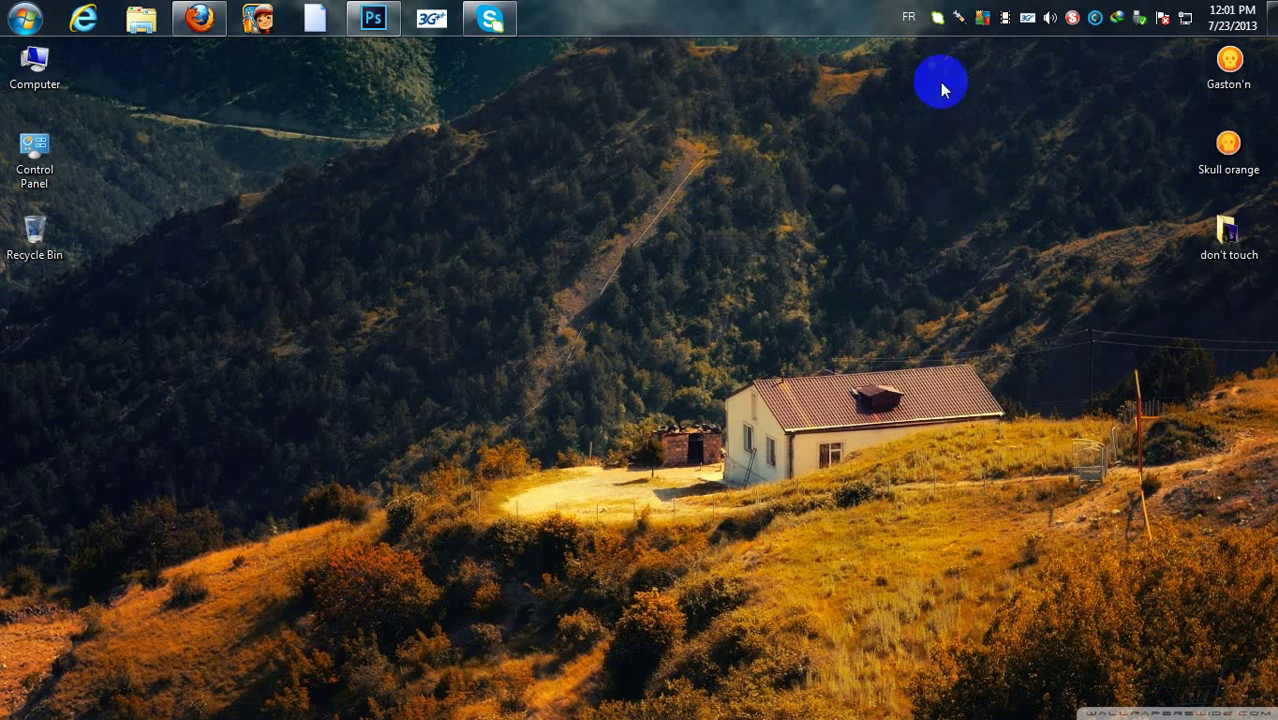